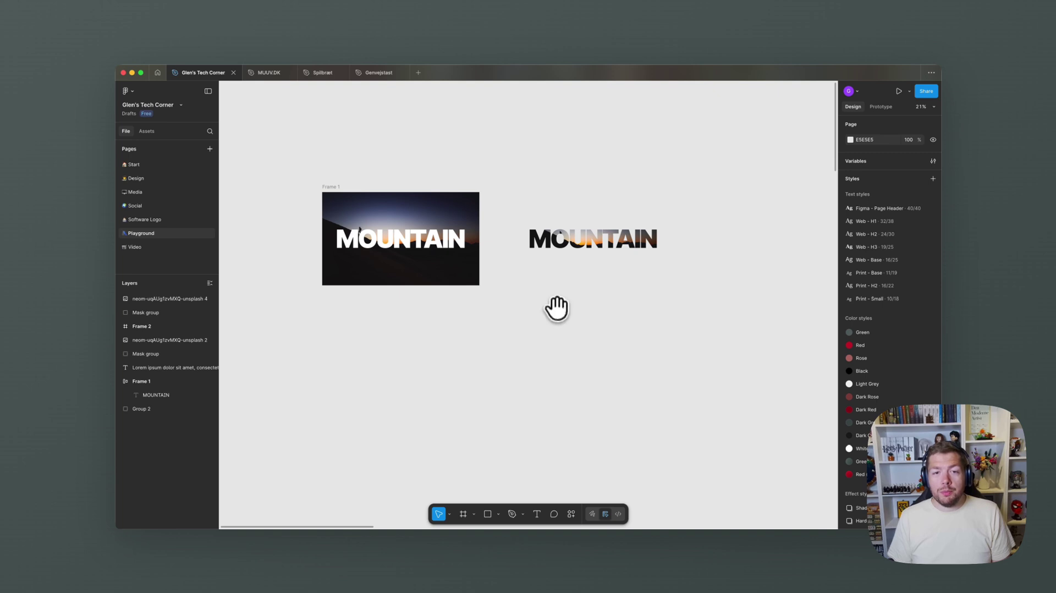
- Move the mountain photo directly below the existing MOUNTAIN image frame and scale it proportionally to 1734 × 1156
{"action": "left_click_drag", "start_coordinate": [557, 307], "coordinate": [510, 292]}
{"action": "scroll", "coordinate": [557, 300], "scroll_direction": "down", "scroll_amount": 3}
{"action": "left_click", "coordinate": [755, 338]}
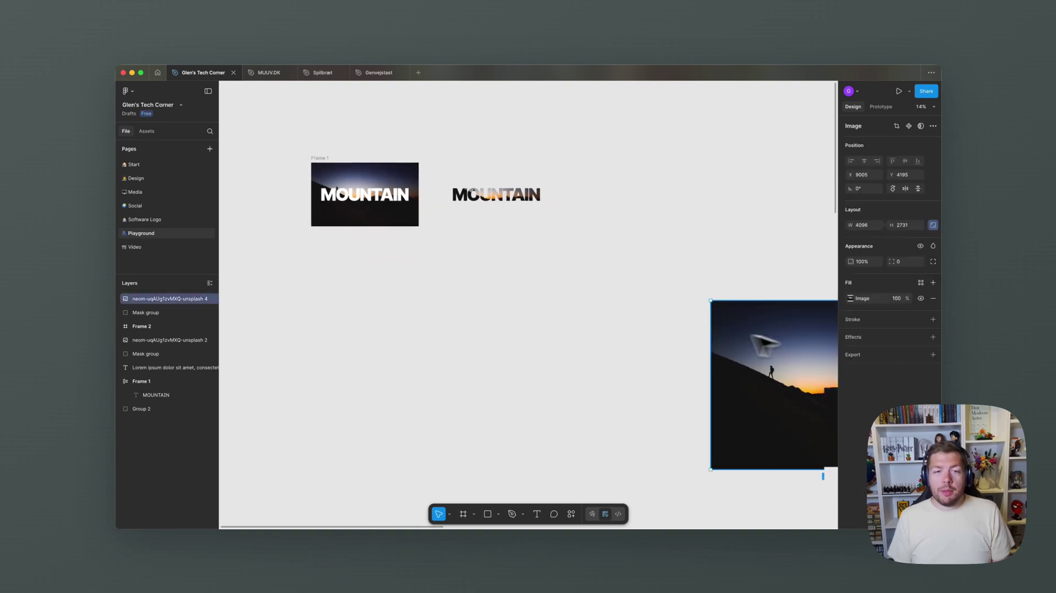
{"action": "left_click_drag", "start_coordinate": [754, 337], "coordinate": [368, 335]}
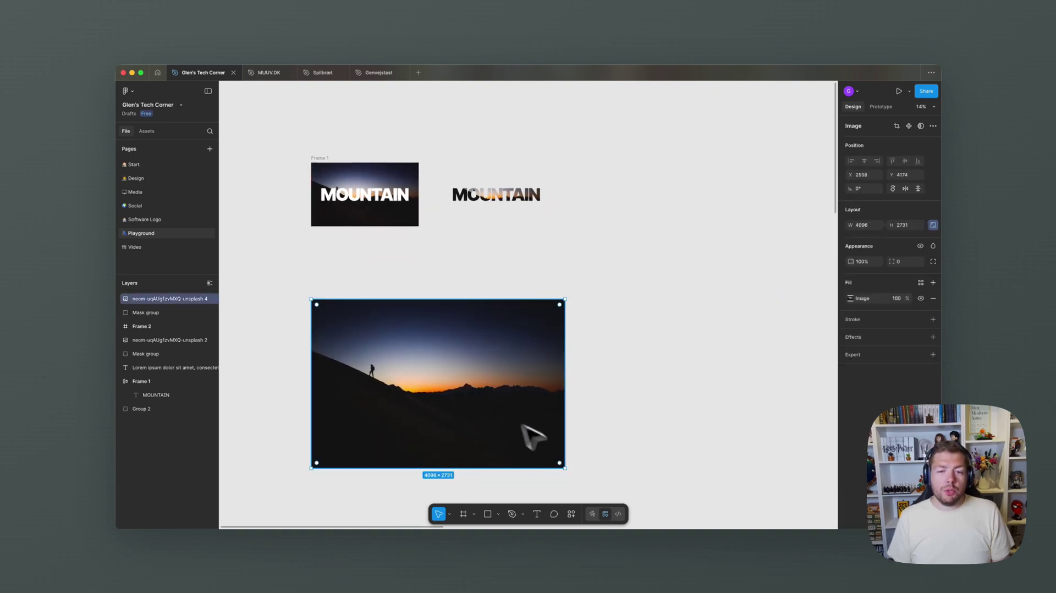
{"action": "left_click_drag", "start_coordinate": [565, 468], "coordinate": [419, 370]}
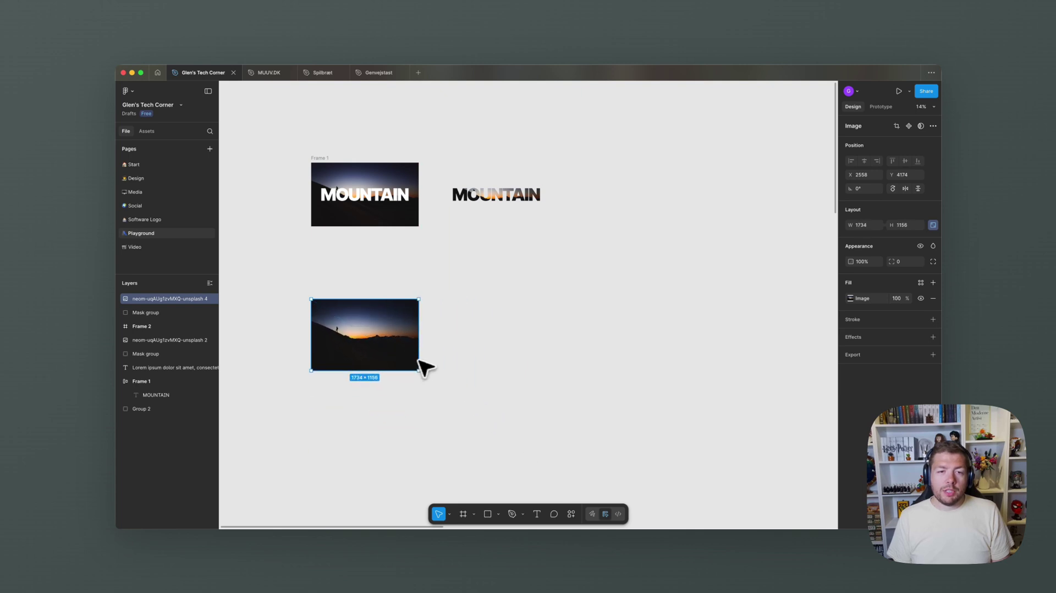
{"action": "left_click", "coordinate": [350, 401]}
- Add the text "MOUNTAIN" over the resized photo and move it to the photo's centre
{"action": "scroll", "coordinate": [350, 402], "scroll_direction": "up", "scroll_amount": 5}
{"action": "left_click_drag", "start_coordinate": [354, 384], "coordinate": [387, 396]}
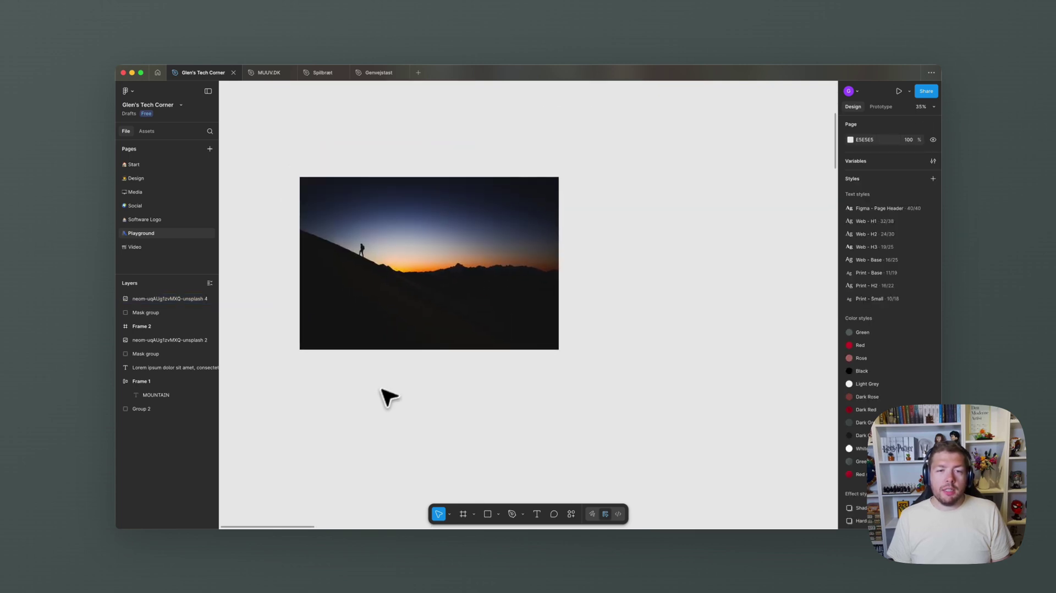
{"action": "key", "text": "t"}
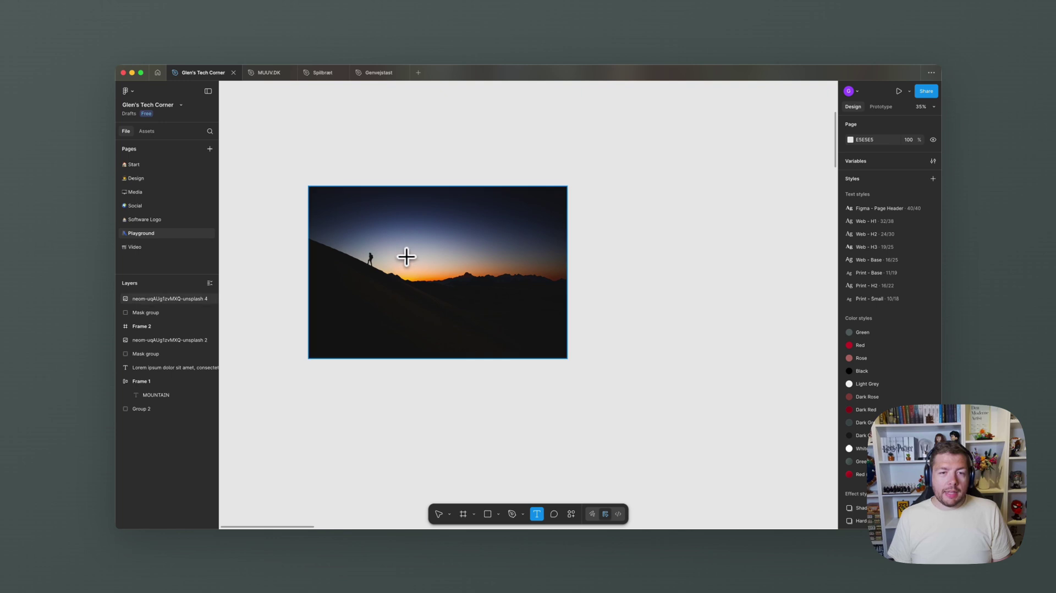
{"action": "left_click", "coordinate": [407, 258]}
{"action": "type", "text": "MOUNTAIN"}
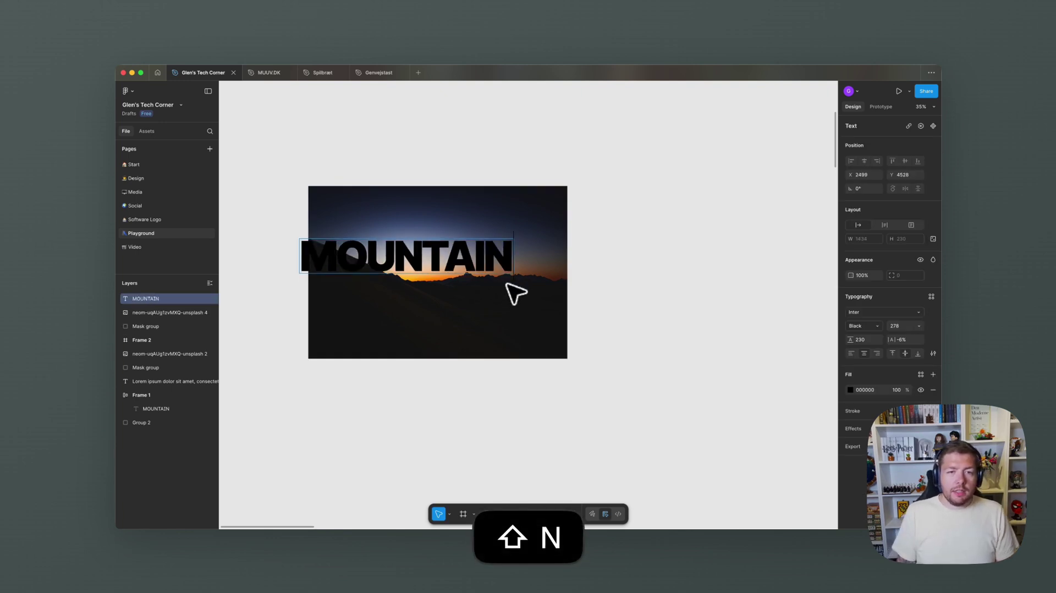
{"action": "left_click_drag", "start_coordinate": [494, 261], "coordinate": [528, 275]}
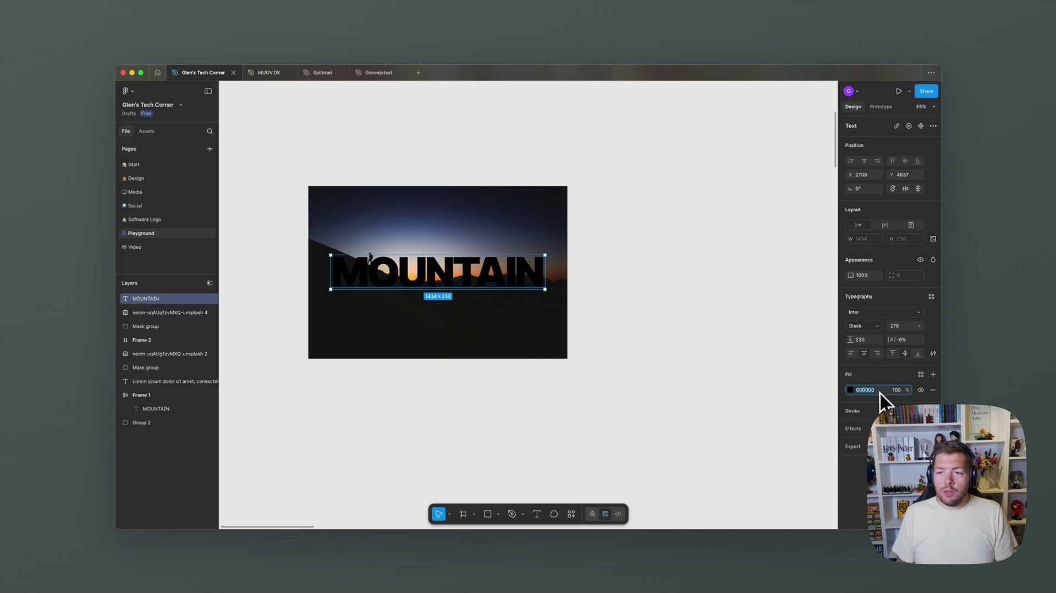
- Set the fill colour of the new MOUNTAIN text to FFFFFF
{"action": "type", "text": "fffff"}
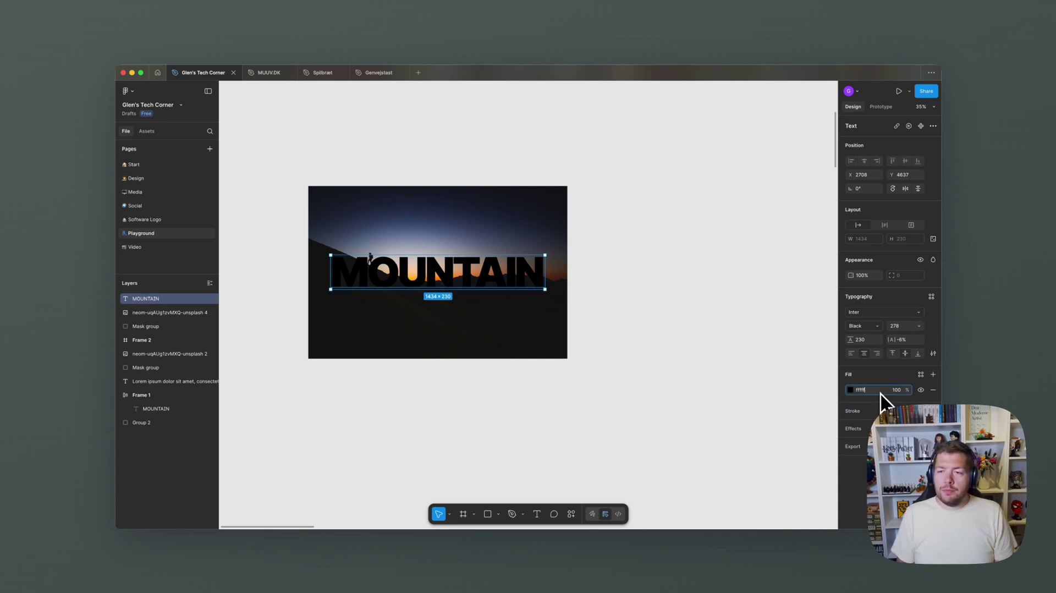
{"action": "type", "text": "f"}
{"action": "key", "text": "Return"}
{"action": "left_click", "coordinate": [628, 358]}
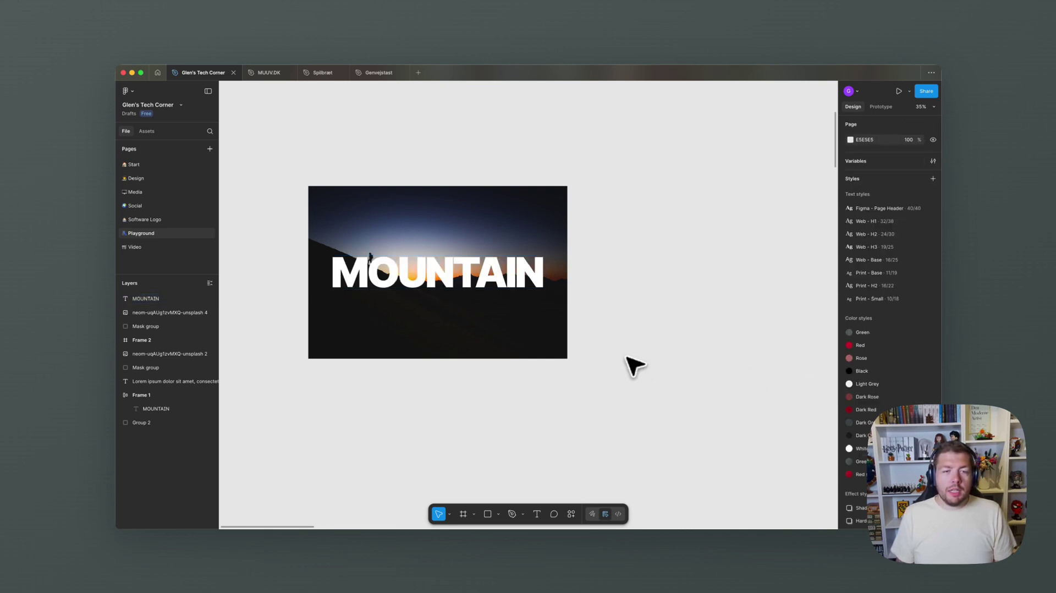
- Select the MOUNTAIN text together with the photo behind it and add auto layout to them
{"action": "left_click_drag", "start_coordinate": [286, 148], "coordinate": [648, 385]}
{"action": "left_click", "coordinate": [654, 392]}
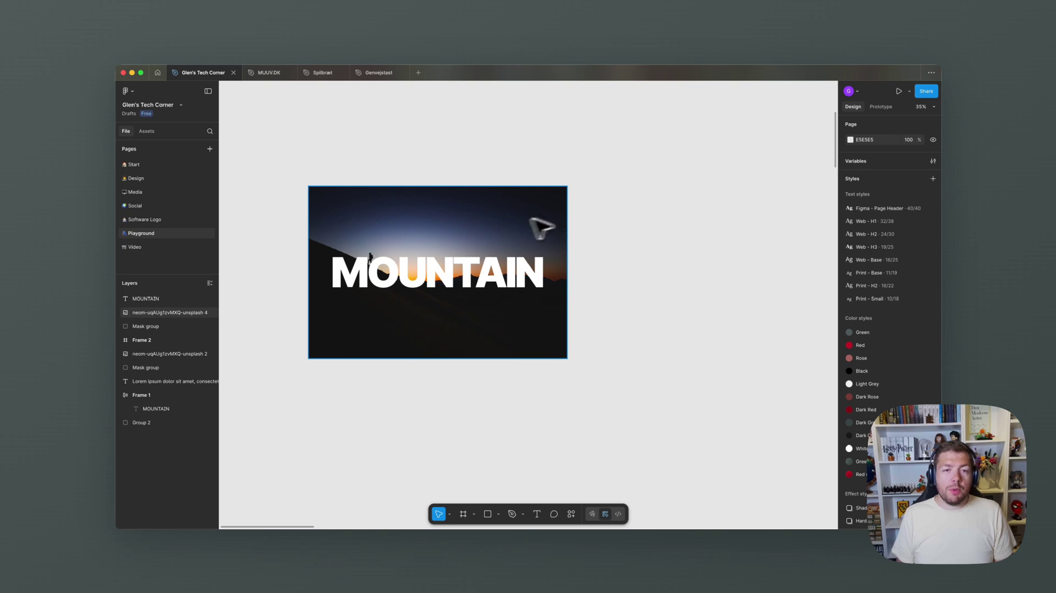
{"action": "left_click", "coordinate": [487, 269]}
{"action": "left_click_drag", "start_coordinate": [278, 139], "coordinate": [608, 378]}
{"action": "right_click", "coordinate": [501, 320]}
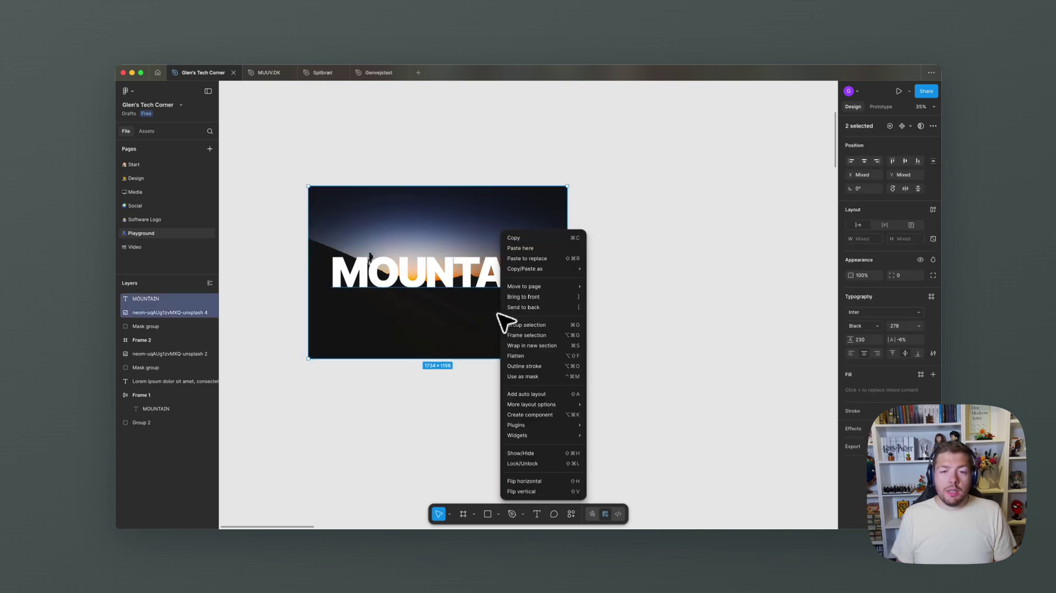
{"action": "left_click", "coordinate": [546, 393]}
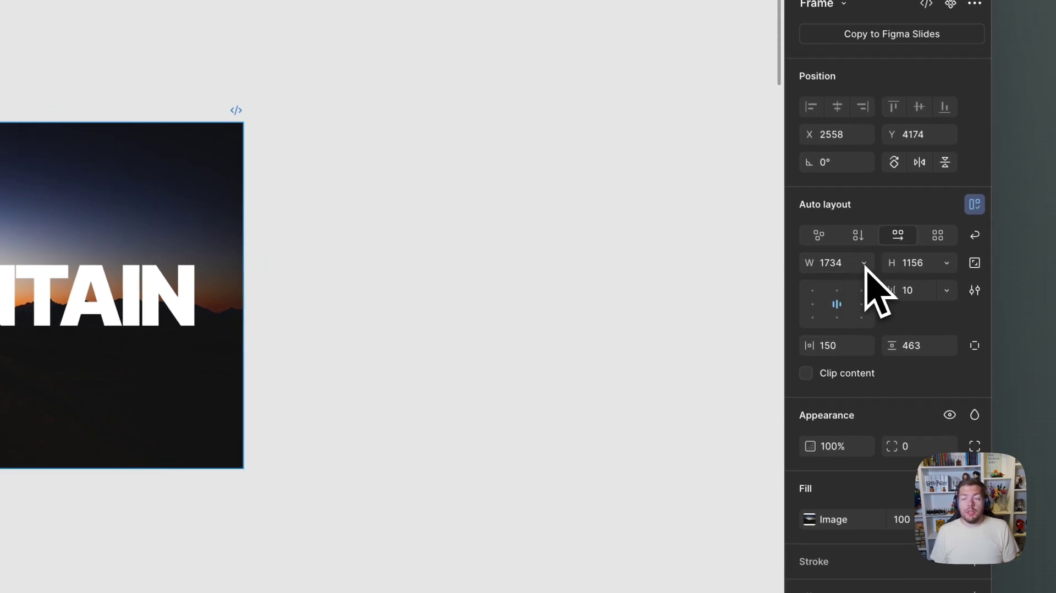
- Set both the width and the height of the new auto layout frame to hug contents
{"action": "left_click", "coordinate": [863, 263]}
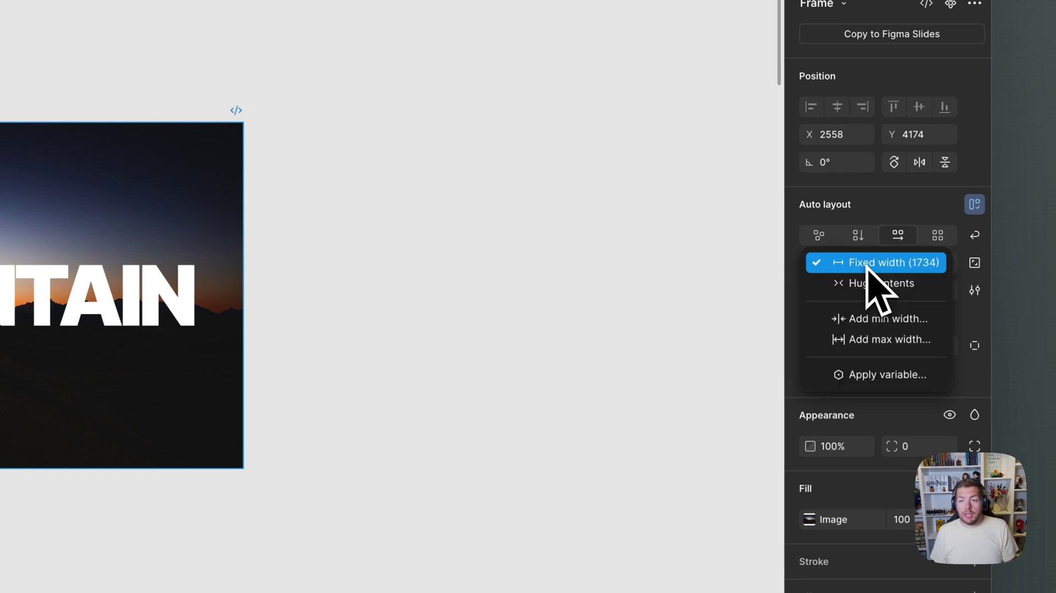
{"action": "left_click", "coordinate": [880, 285]}
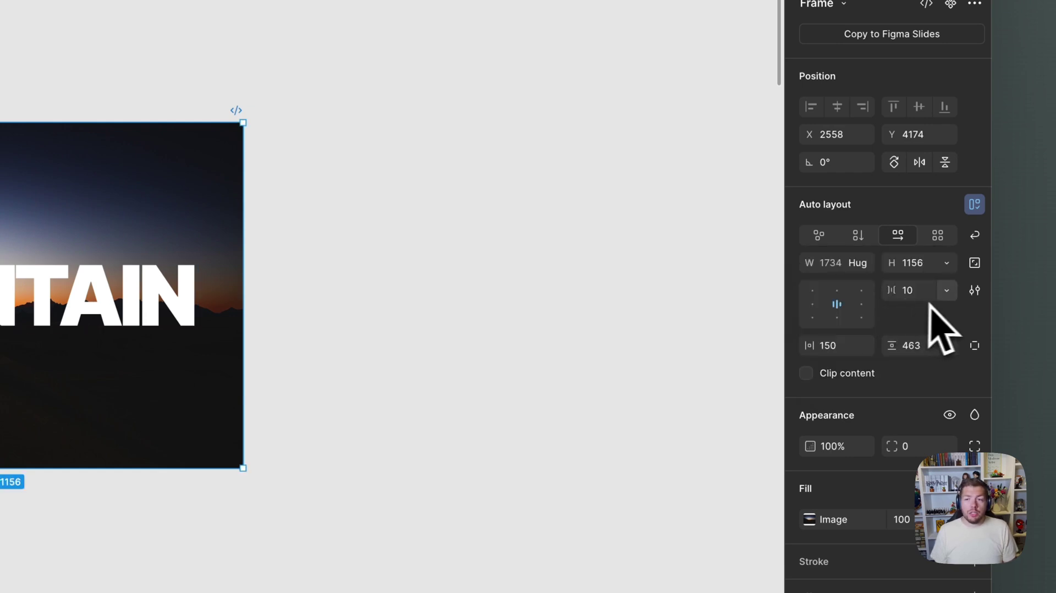
{"action": "left_click", "coordinate": [947, 264]}
{"action": "left_click", "coordinate": [935, 283]}
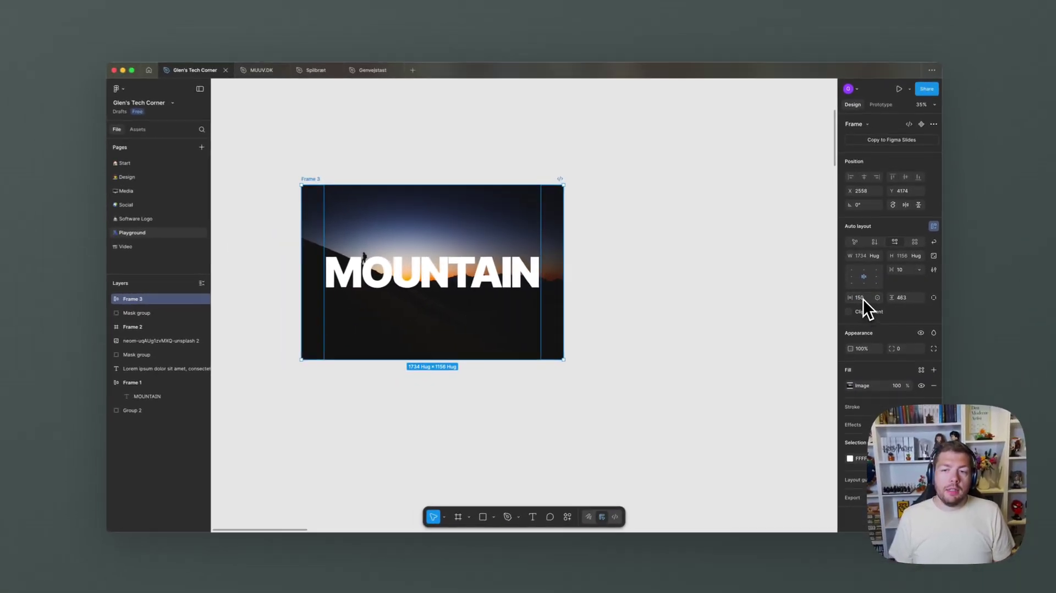
- Set the auto layout frame's horizontal and vertical padding to 200 each
{"action": "left_click", "coordinate": [845, 318]}
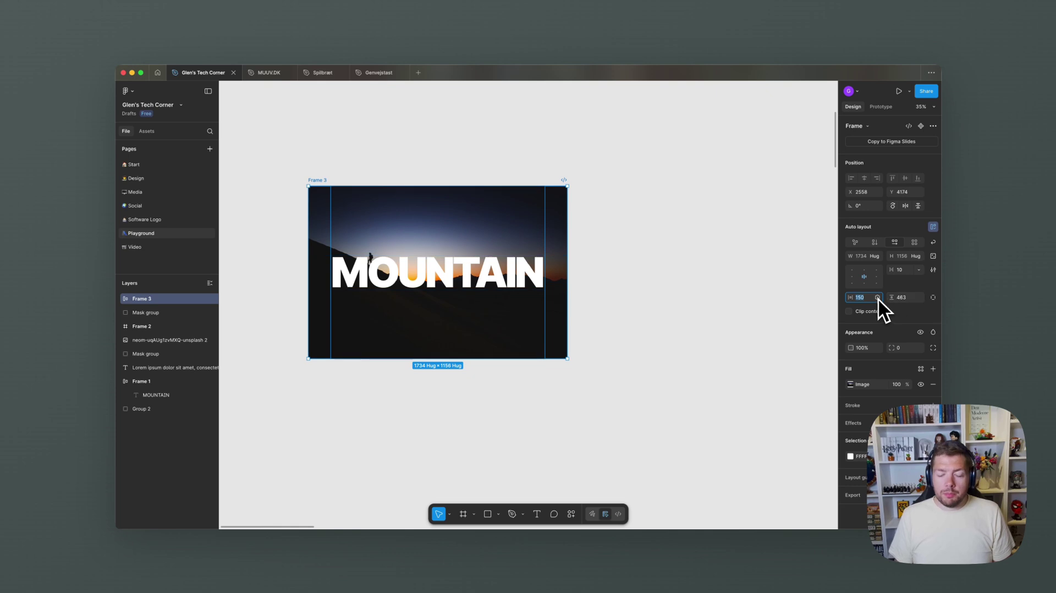
{"action": "key", "text": "Return"}
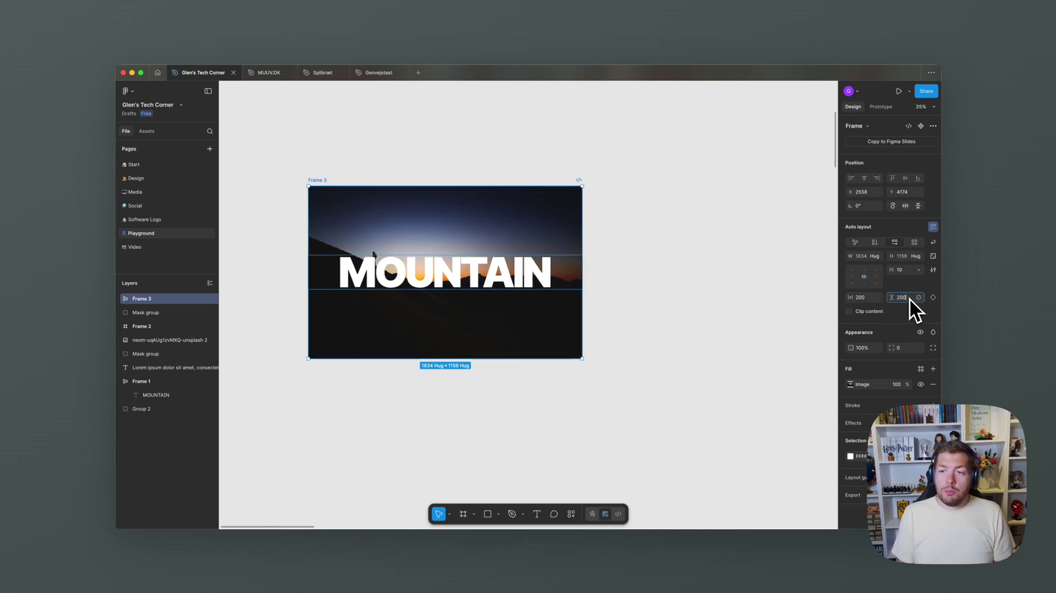
{"action": "key", "text": "Return"}
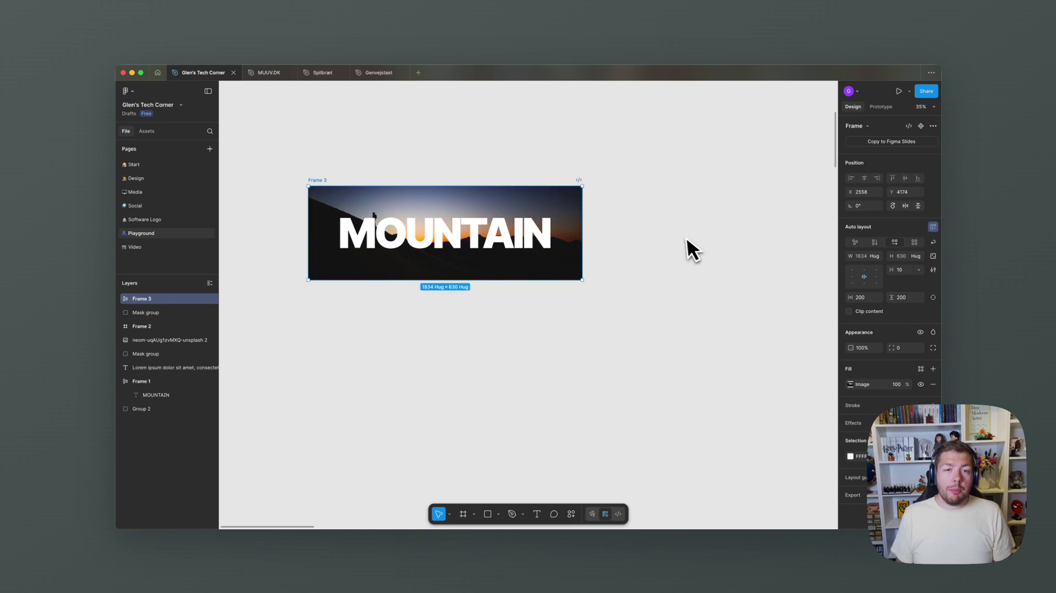
- Extend the MOUNTAIN text inside the frame with two more lines, "THAT IS" and "HERE"
{"action": "left_click", "coordinate": [543, 228]}
{"action": "double_click", "coordinate": [543, 228]}
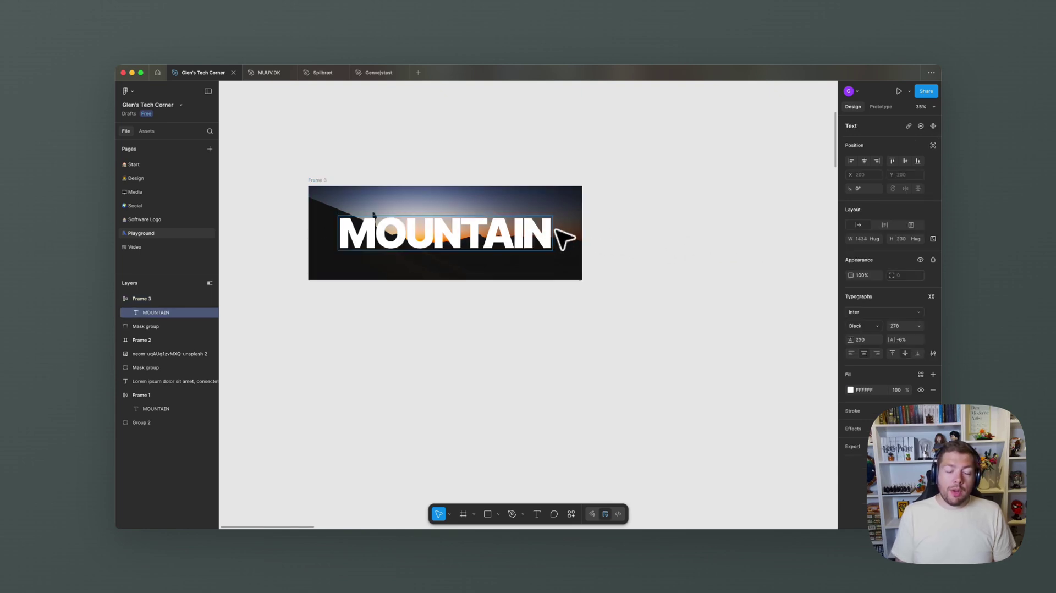
{"action": "key", "text": "Return"}
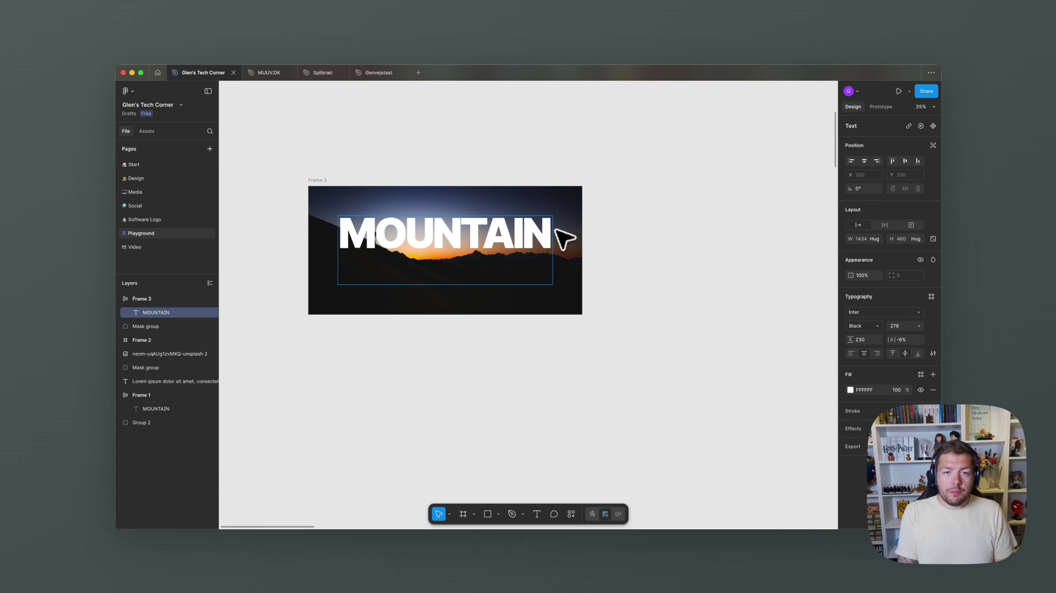
{"action": "type", "text": "THAT IS"}
{"action": "key", "text": "Return"}
{"action": "type", "text": "HERE"}
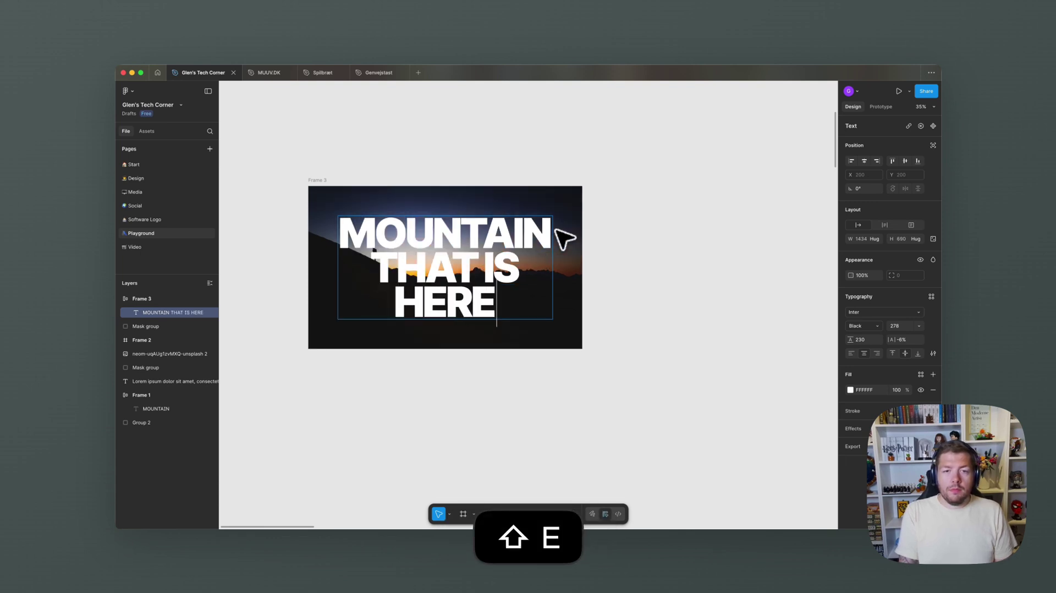
{"action": "key", "text": "Escape"}
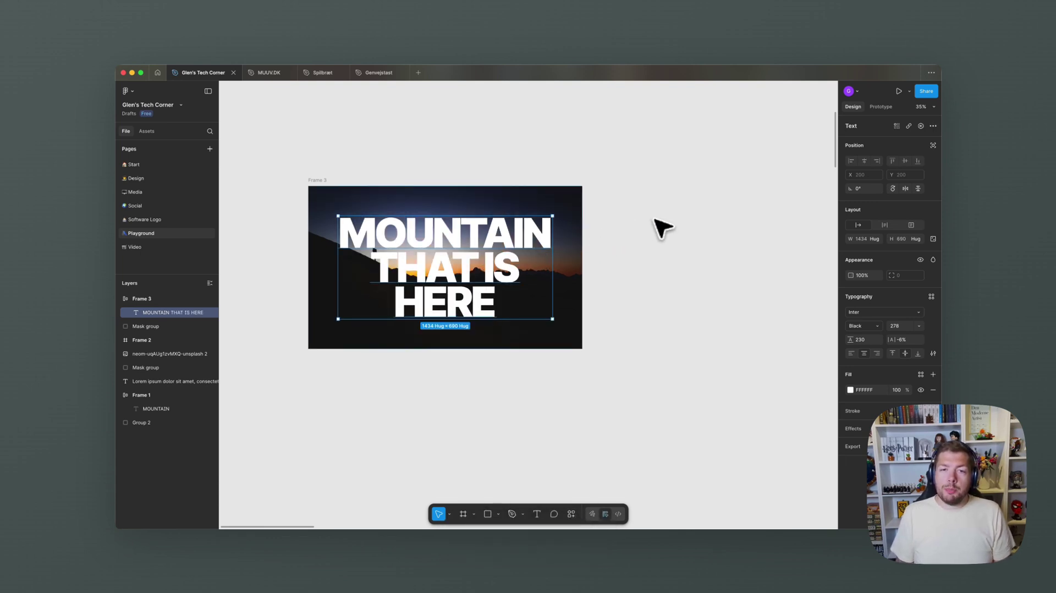
{"action": "left_click", "coordinate": [601, 216]}
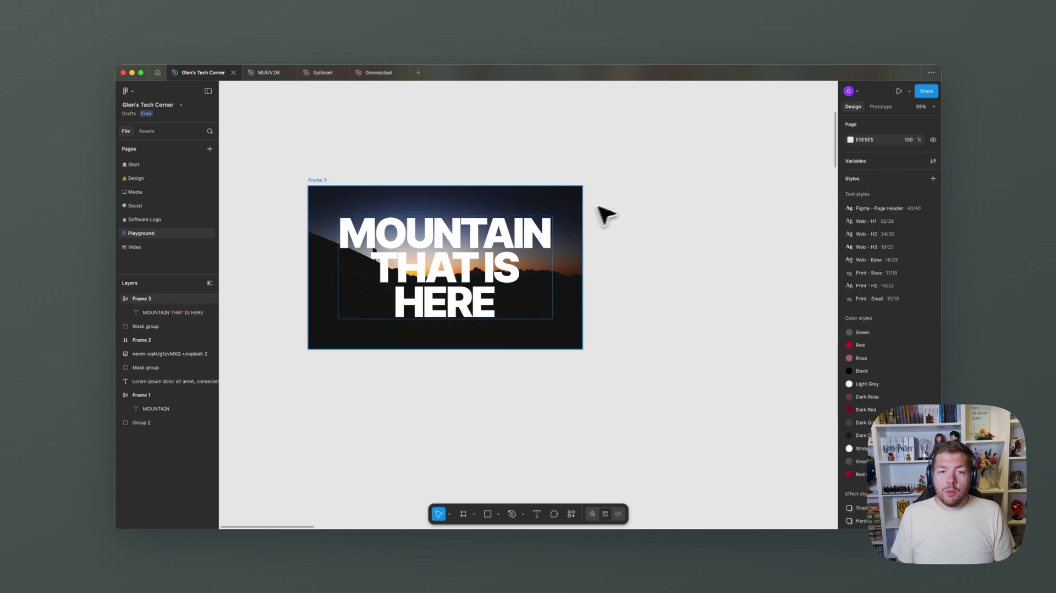
- Lower the opacity of the three-line text to 66%
{"action": "left_click", "coordinate": [542, 229]}
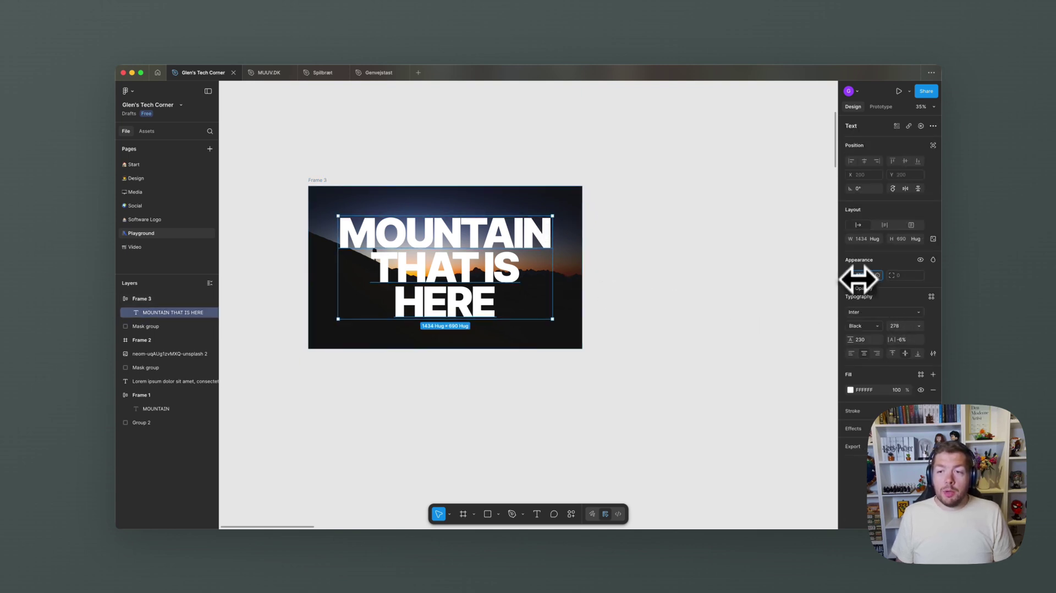
{"action": "left_click_drag", "start_coordinate": [858, 279], "coordinate": [808, 281]}
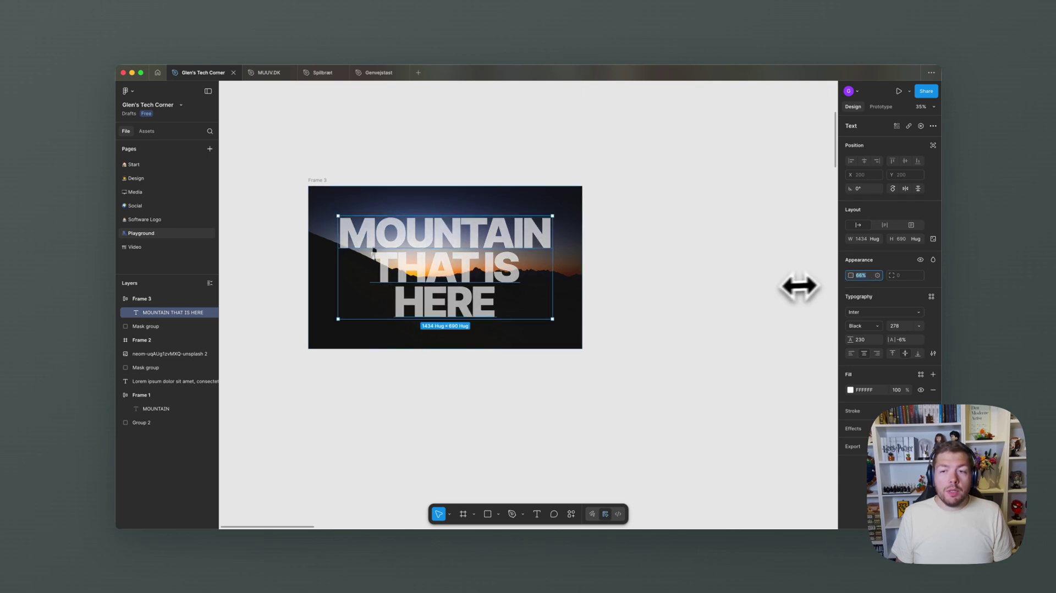
{"action": "left_click", "coordinate": [632, 259]}
{"action": "left_click", "coordinate": [498, 242]}
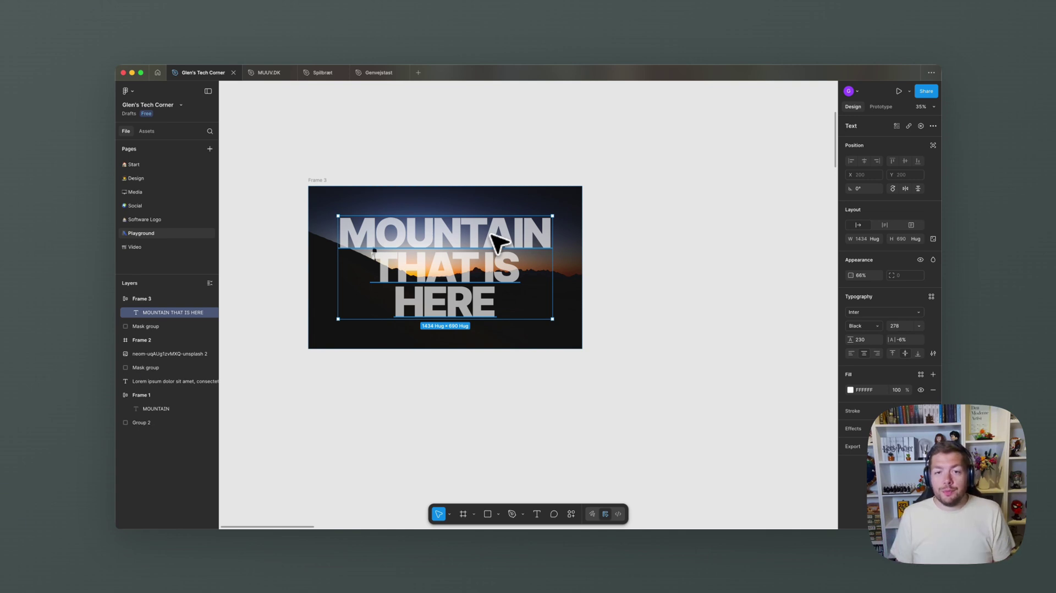
{"action": "left_click", "coordinate": [641, 240]}
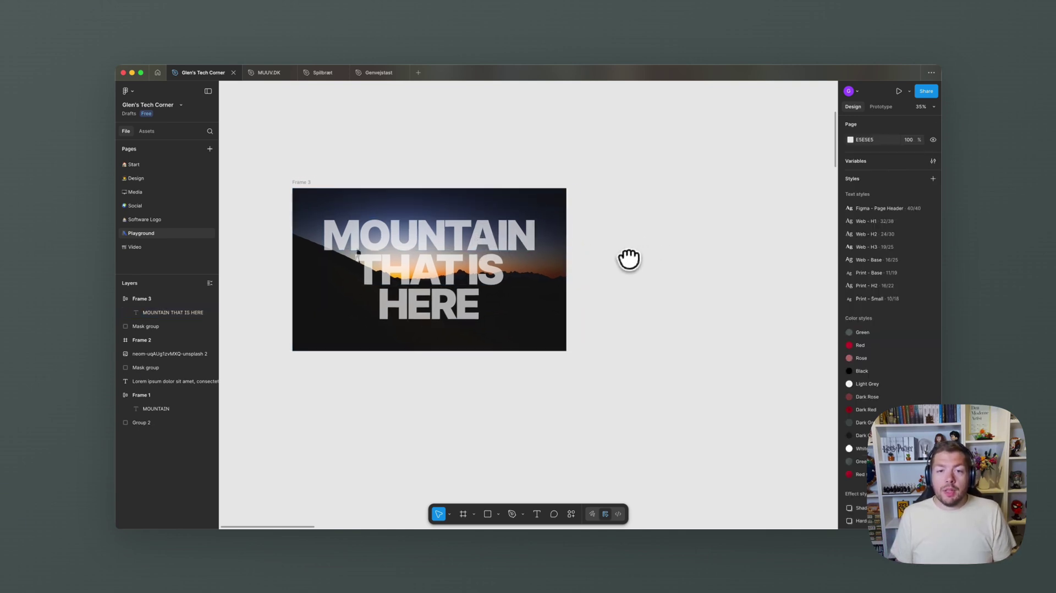
- Undo the opacity, added text lines, padding, hug sizing and auto layout on the photo with the text
{"action": "scroll", "coordinate": [629, 259], "scroll_direction": "down", "scroll_amount": 3}
{"action": "scroll", "coordinate": [632, 266], "scroll_direction": "down", "scroll_amount": 2}
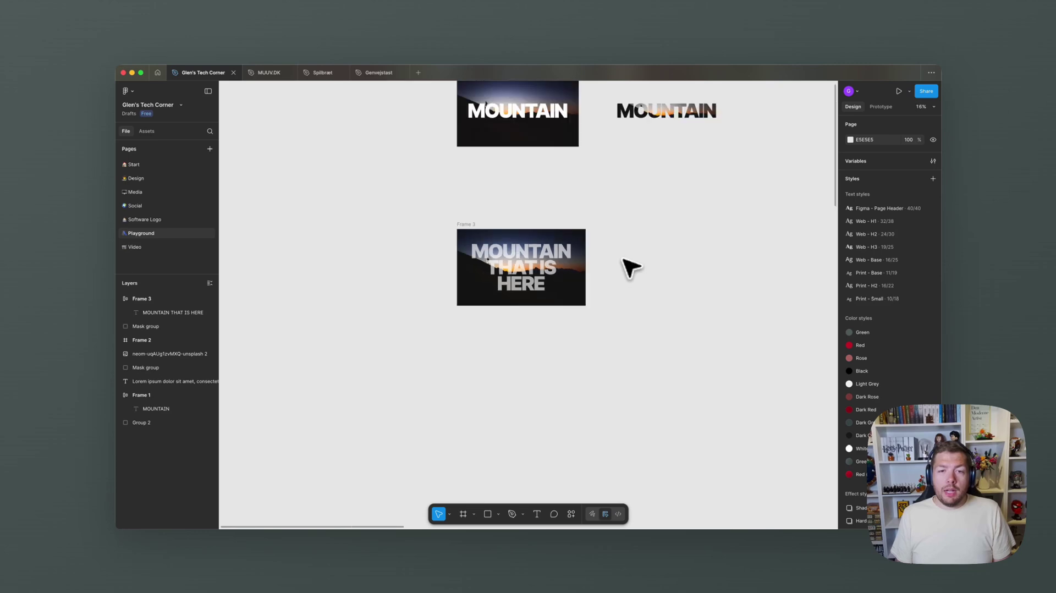
{"action": "left_click", "coordinate": [553, 296]}
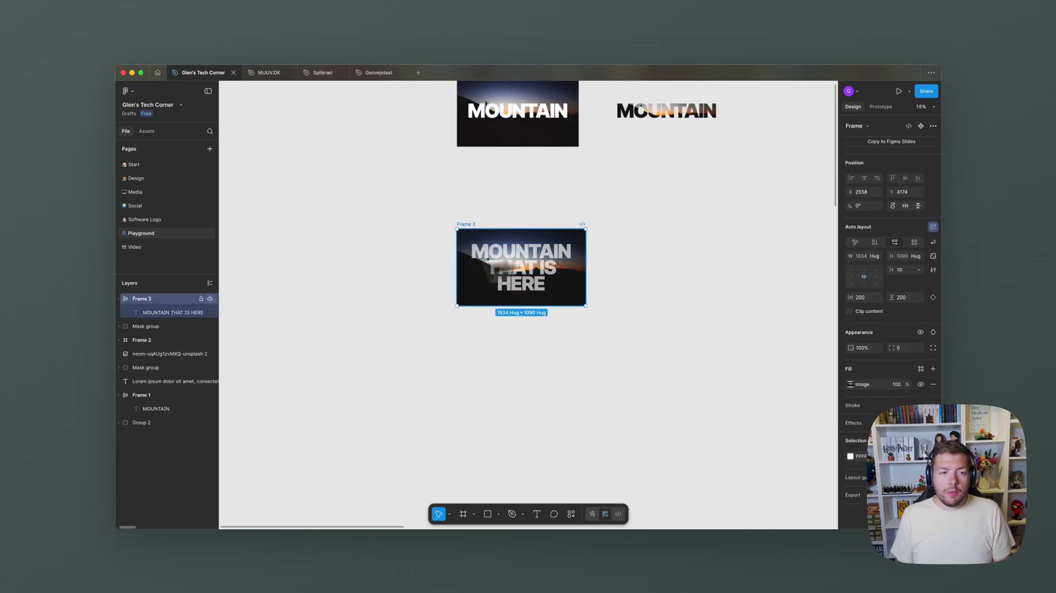
{"action": "key", "text": "super+z"}
{"action": "key", "text": "super+z"}
{"action": "key", "text": "super+z"}
{"action": "key", "text": "super+z"}
{"action": "key", "text": "super+z"}
{"action": "key", "text": "super+z"}
{"action": "key", "text": "super+z"}
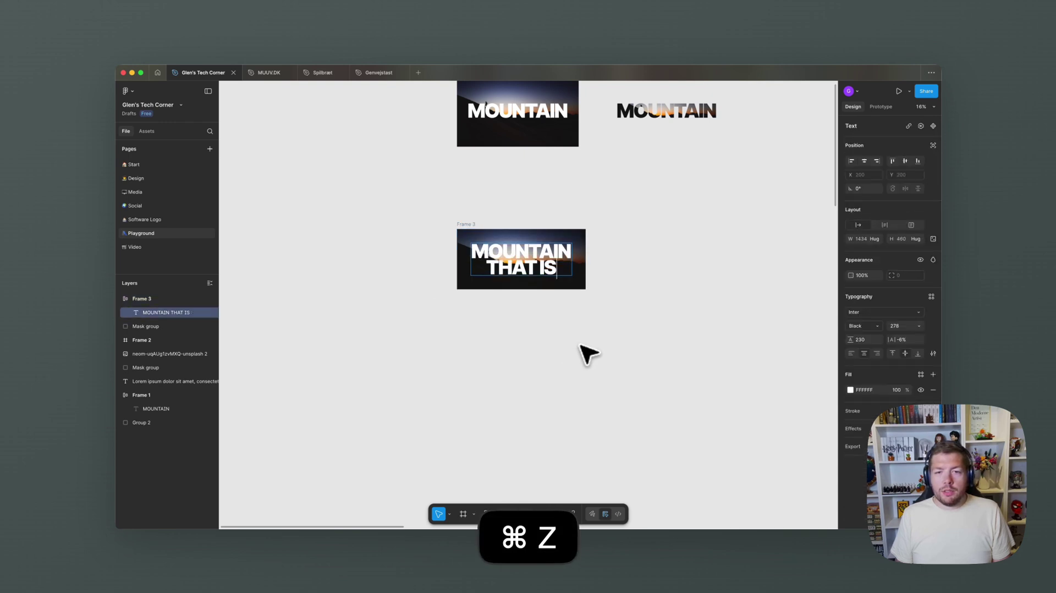
{"action": "key", "text": "super+z"}
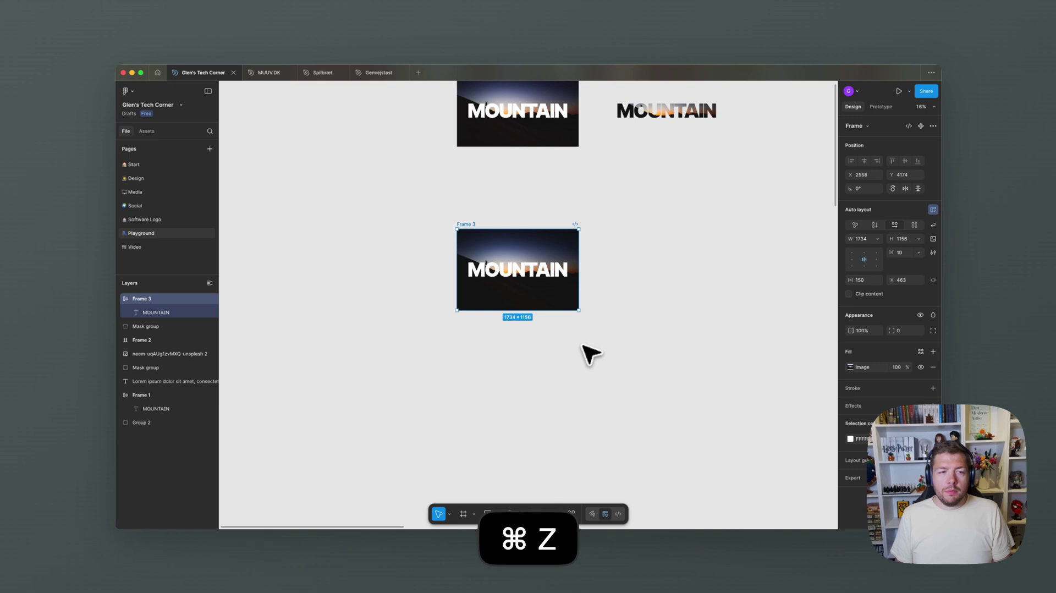
{"action": "key", "text": "super+z"}
{"action": "key", "text": "super+z"}
- Select the lower MOUNTAIN text and the 1734 × 1156 photo behind it together
{"action": "left_click_drag", "start_coordinate": [415, 199], "coordinate": [459, 232]}
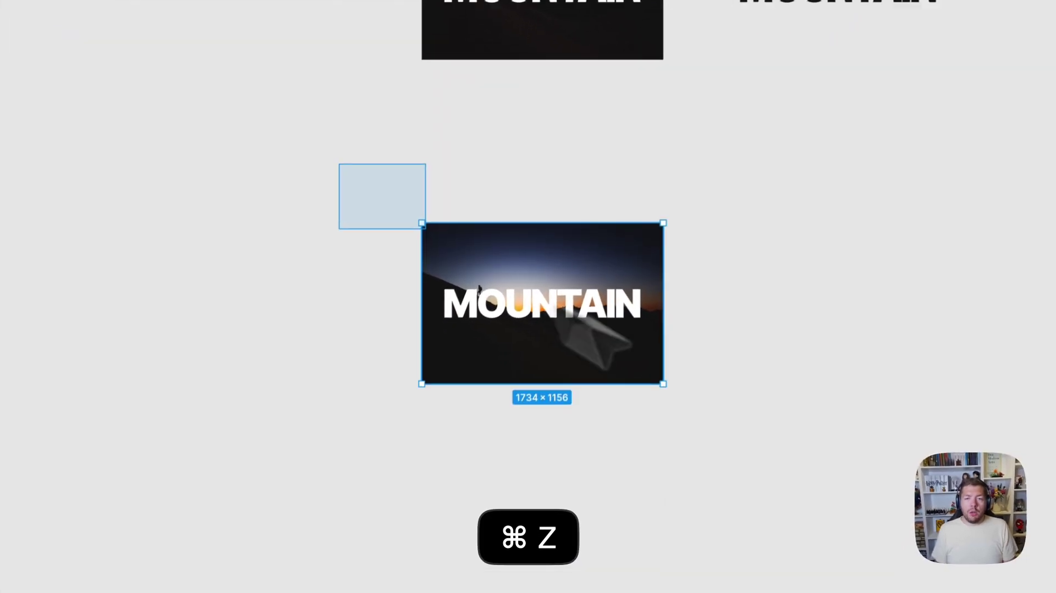
{"action": "left_click_drag", "start_coordinate": [555, 312], "coordinate": [744, 409]}
{"action": "left_click", "coordinate": [745, 409]}
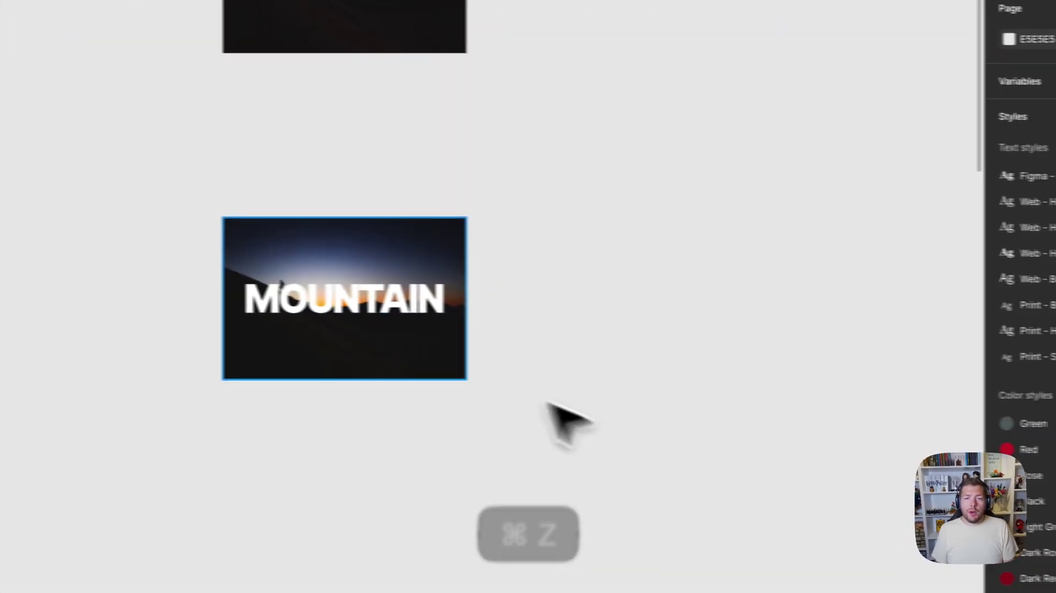
{"action": "left_click_drag", "start_coordinate": [606, 314], "coordinate": [762, 352]}
{"action": "left_click_drag", "start_coordinate": [541, 394], "coordinate": [371, 344]}
{"action": "left_click", "coordinate": [489, 327]}
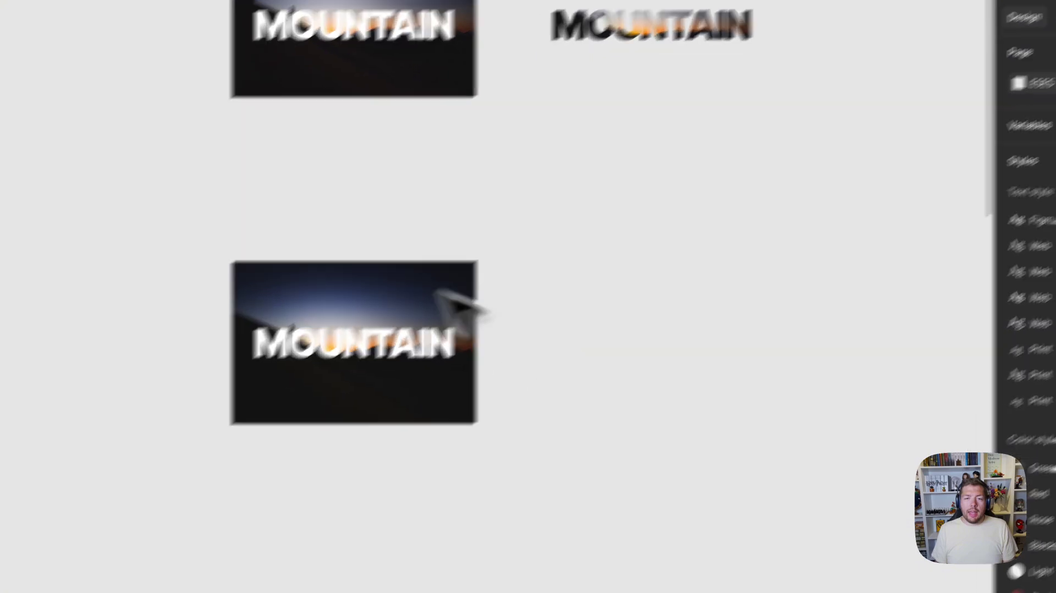
{"action": "left_click_drag", "start_coordinate": [175, 253], "coordinate": [573, 505]}
{"action": "key", "text": "space"}
{"action": "left_click_drag", "start_coordinate": [359, 451], "coordinate": [349, 461]}
{"action": "scroll", "coordinate": [507, 360], "scroll_direction": "up", "scroll_amount": 5}
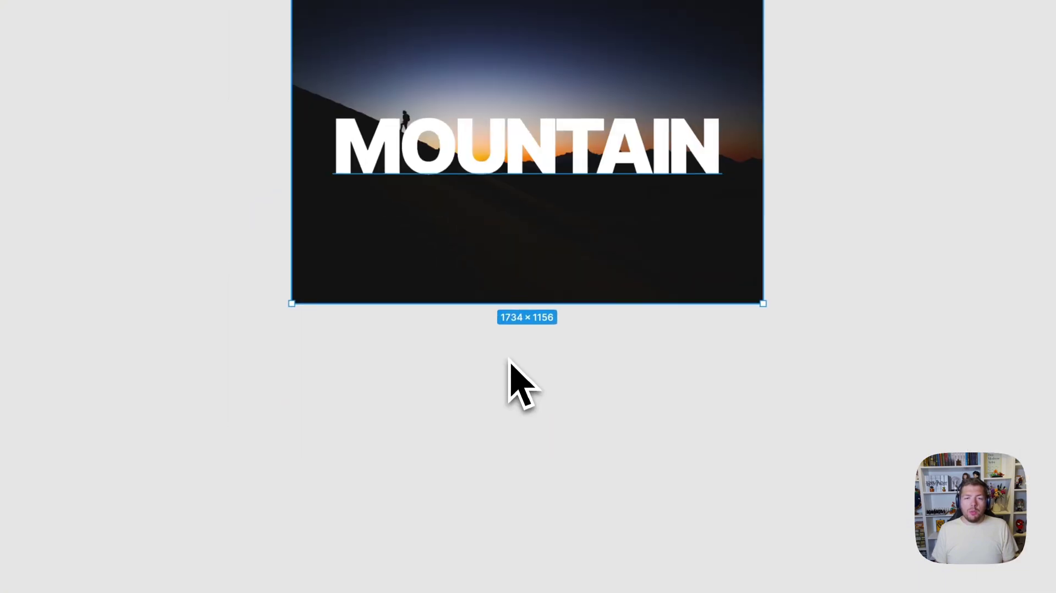
- Move the selected MOUNTAIN text below the neom-uqAUg1zvMXQ-unsplash 4 photo in the layer order
{"action": "key", "text": "space"}
{"action": "left_click_drag", "start_coordinate": [510, 360], "coordinate": [515, 414]}
{"action": "left_click", "coordinate": [521, 160]}
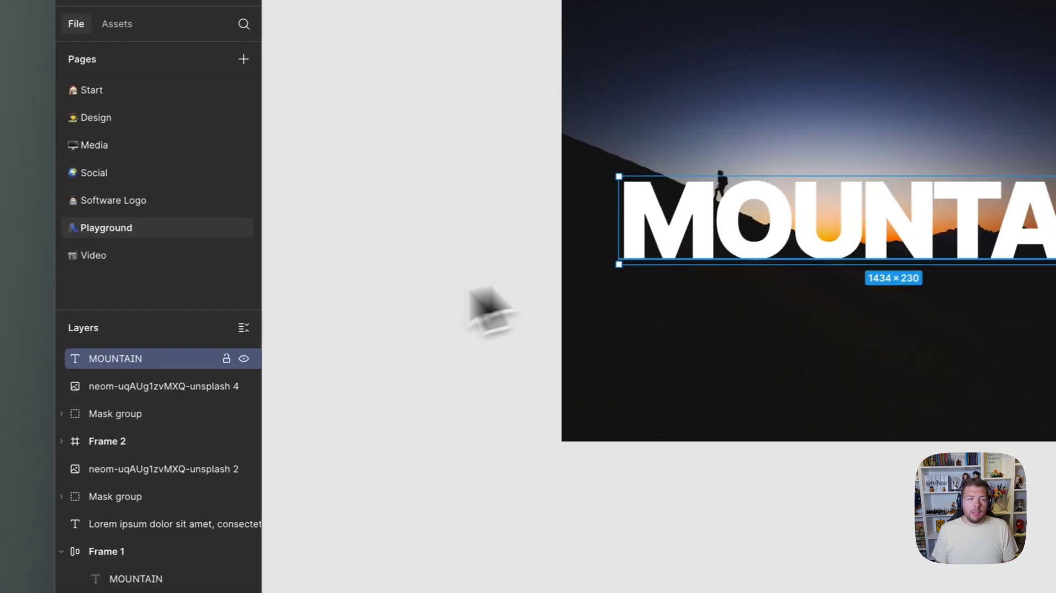
{"action": "left_click_drag", "start_coordinate": [142, 366], "coordinate": [129, 389]}
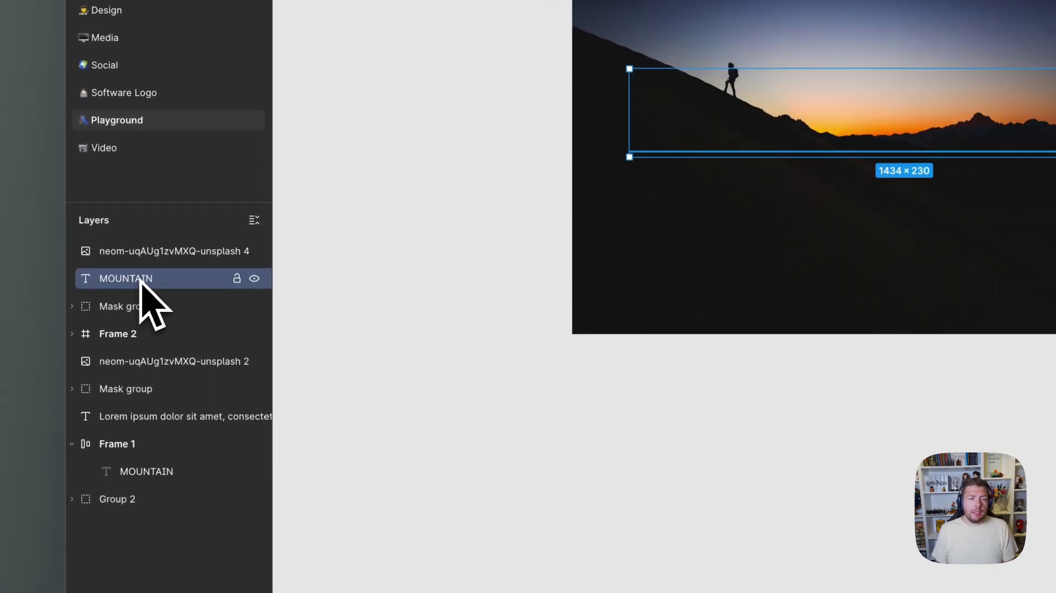
- Use the MOUNTAIN text as a mask and place the neom-uqAUg1zvMXQ-unsplash 4 photo above it inside the mask group
{"action": "right_click", "coordinate": [145, 281]}
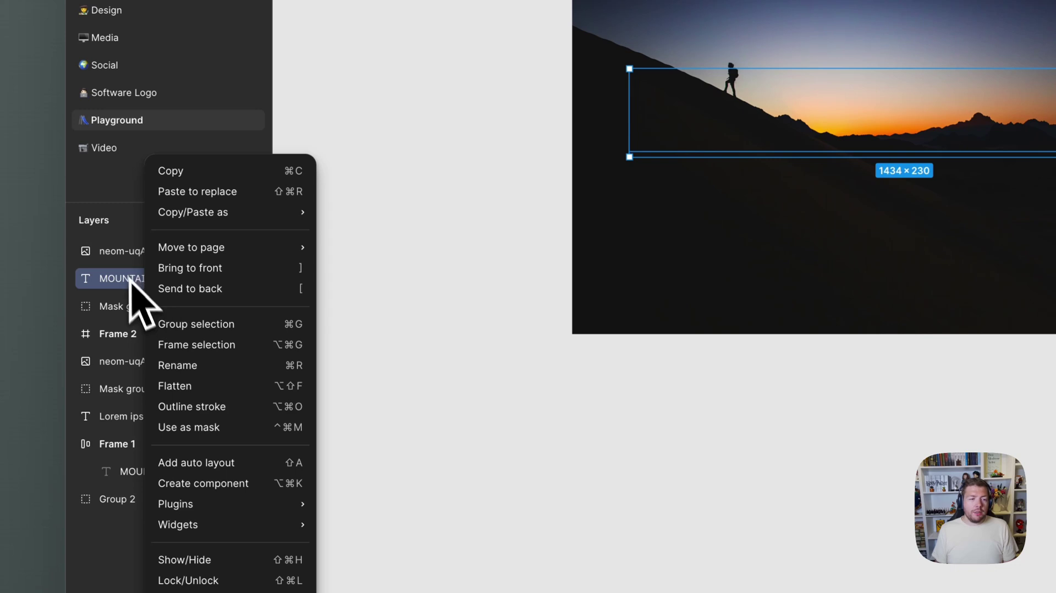
{"action": "left_click", "coordinate": [208, 428]}
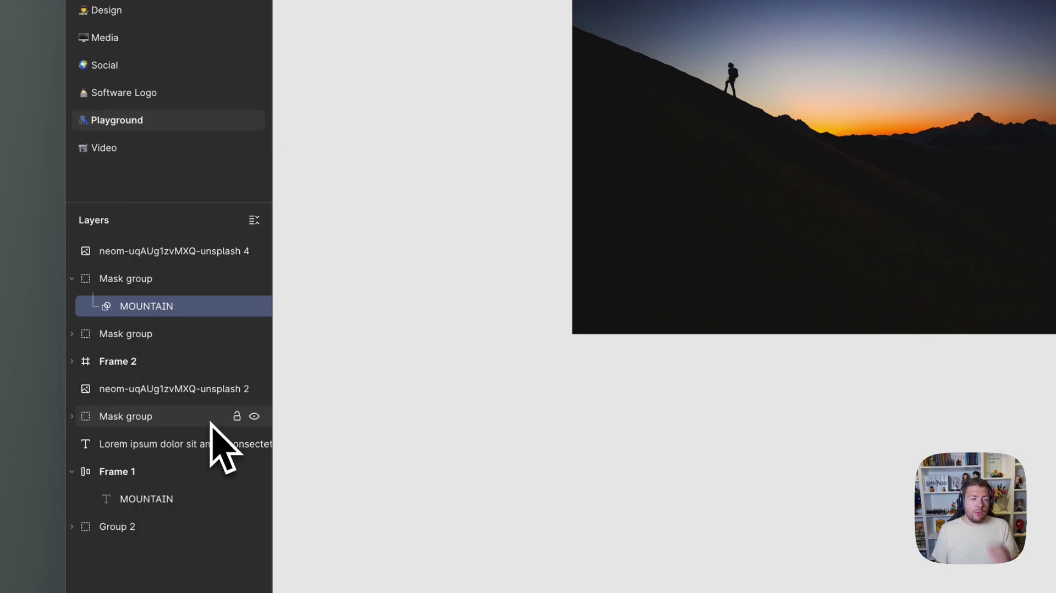
{"action": "left_click", "coordinate": [116, 279]}
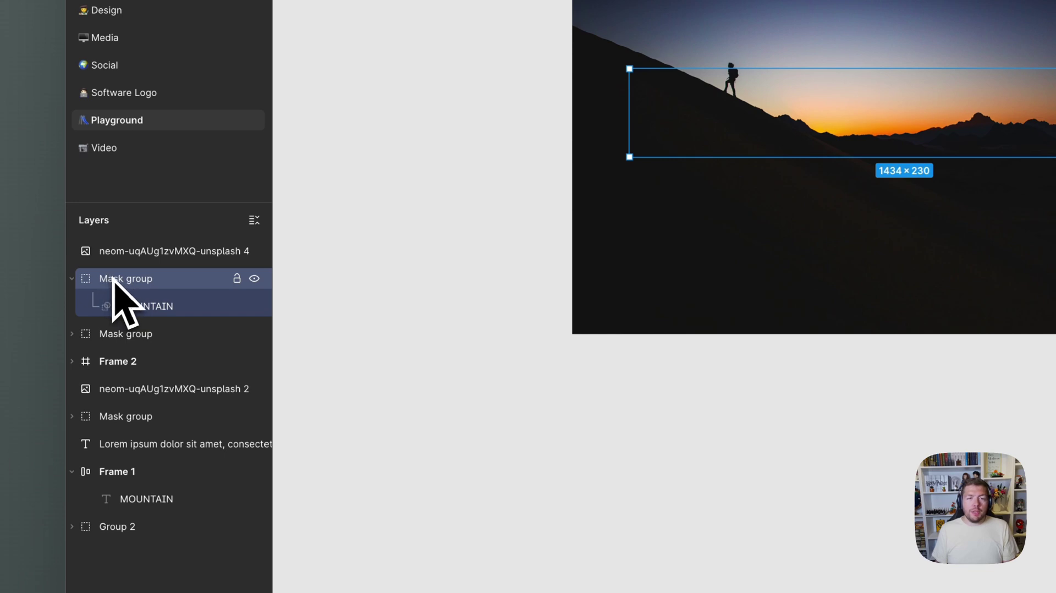
{"action": "left_click", "coordinate": [144, 306]}
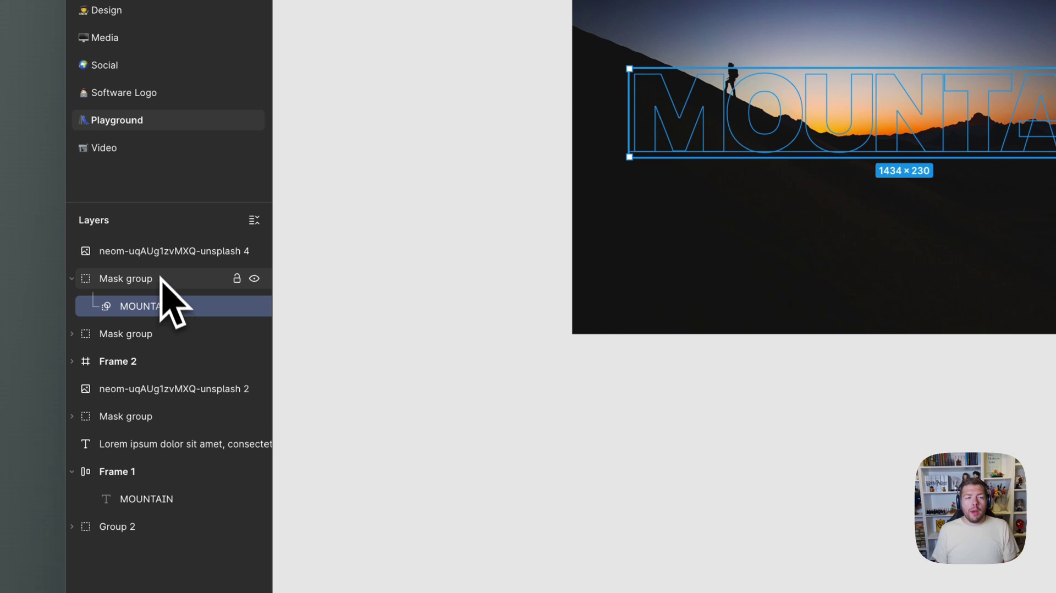
{"action": "left_click_drag", "start_coordinate": [159, 254], "coordinate": [159, 287]}
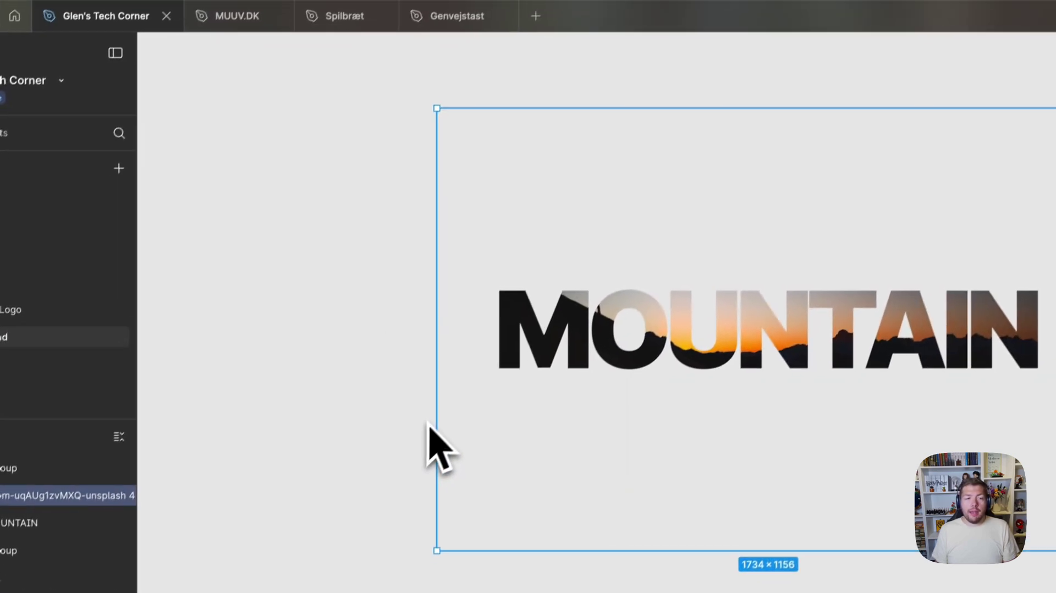
- Scale the masked photo down to about 1624 × 1083 and shift it so the hiker sits in the letter M
{"action": "left_click_drag", "start_coordinate": [426, 125], "coordinate": [460, 137]}
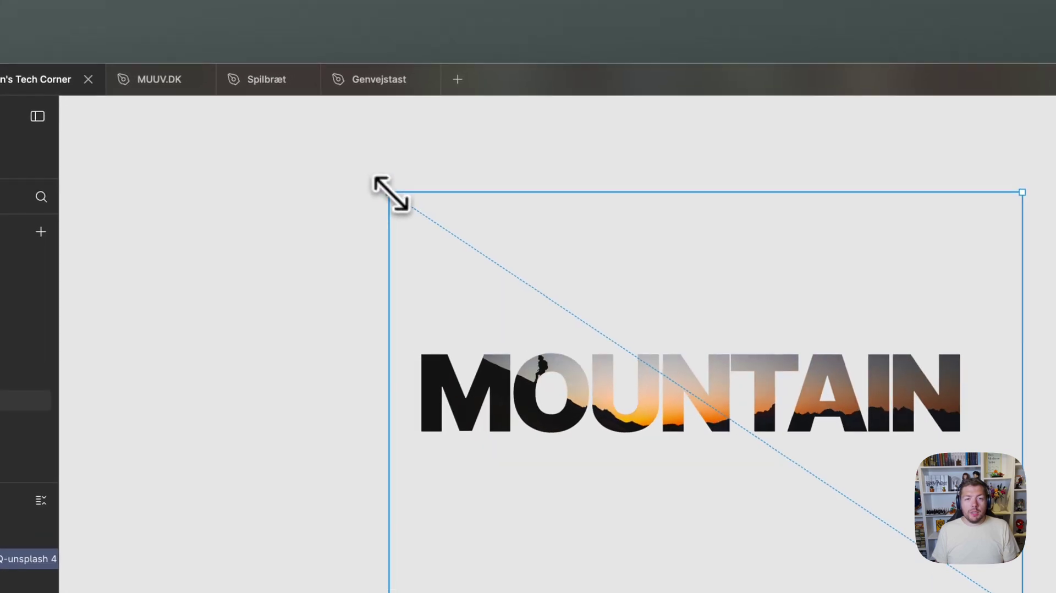
{"action": "left_click_drag", "start_coordinate": [392, 185], "coordinate": [415, 202]}
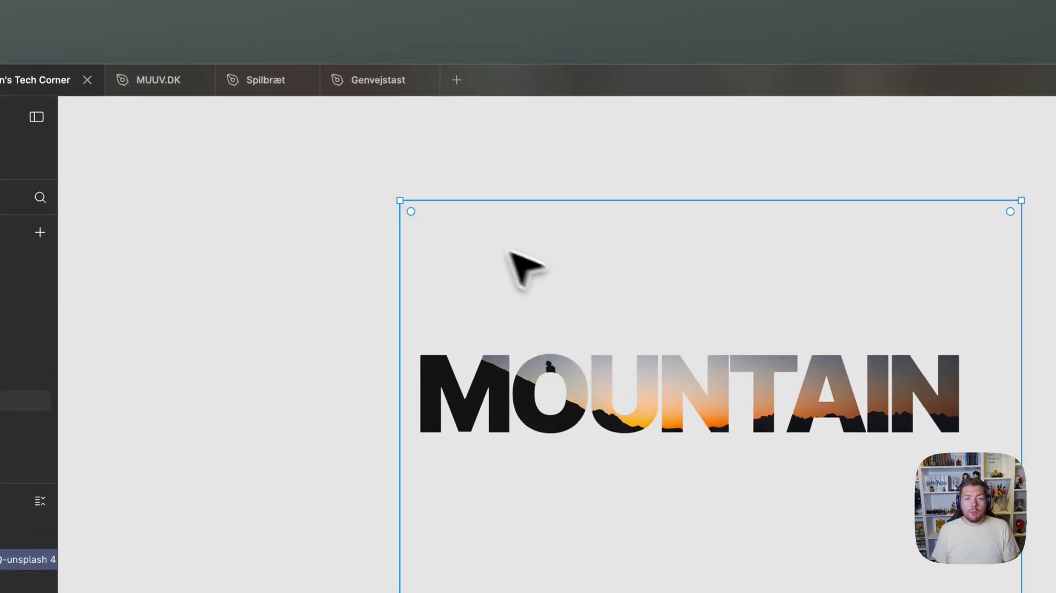
{"action": "left_click_drag", "start_coordinate": [511, 252], "coordinate": [484, 269]}
{"action": "key", "text": "Left"}
{"action": "key", "text": "Left"}
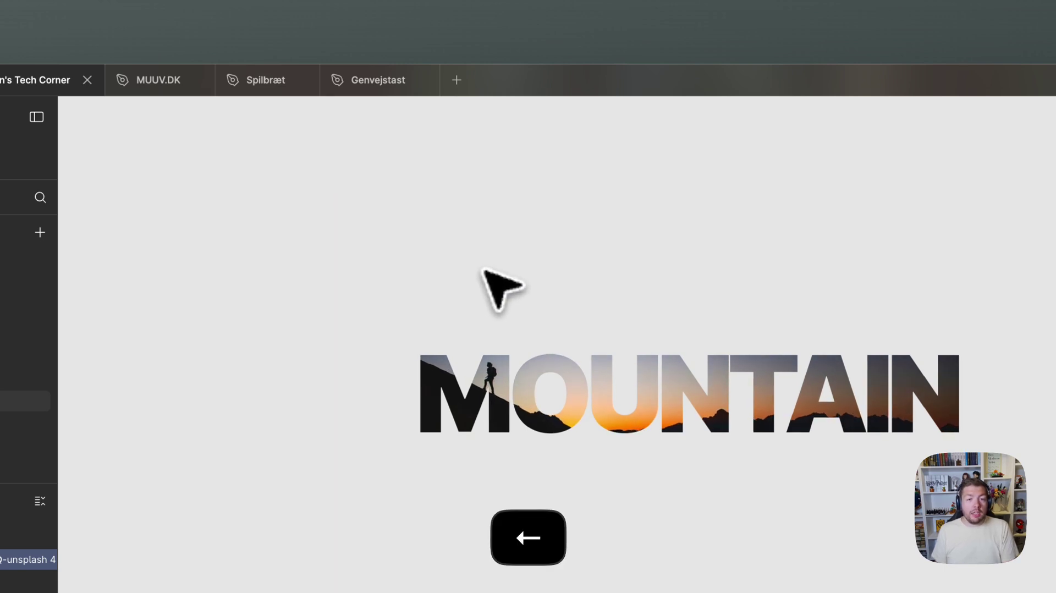
{"action": "key", "text": "shift+Up"}
{"action": "key", "text": "shift+Down"}
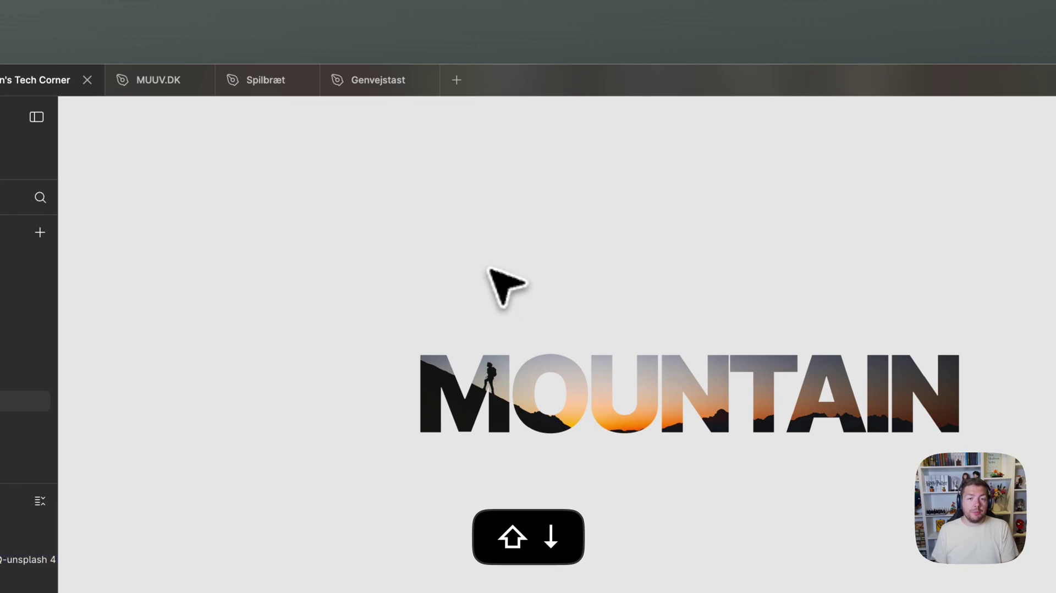
{"action": "left_click_drag", "start_coordinate": [316, 175], "coordinate": [1018, 568]}
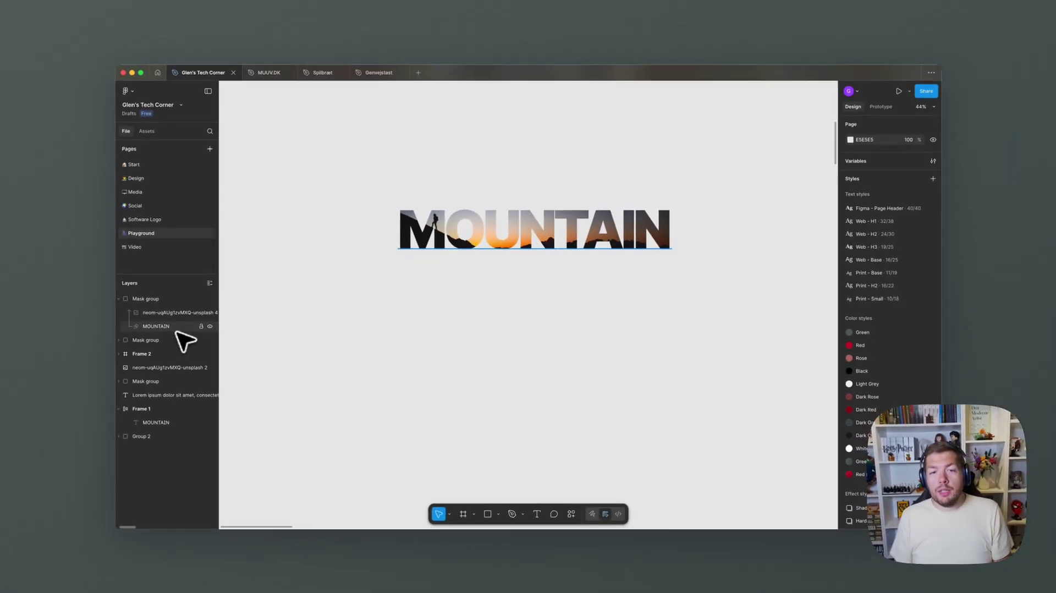
- Add the line "HERE IS A" above MOUNTAIN in the mask text
{"action": "double_click", "coordinate": [515, 225]}
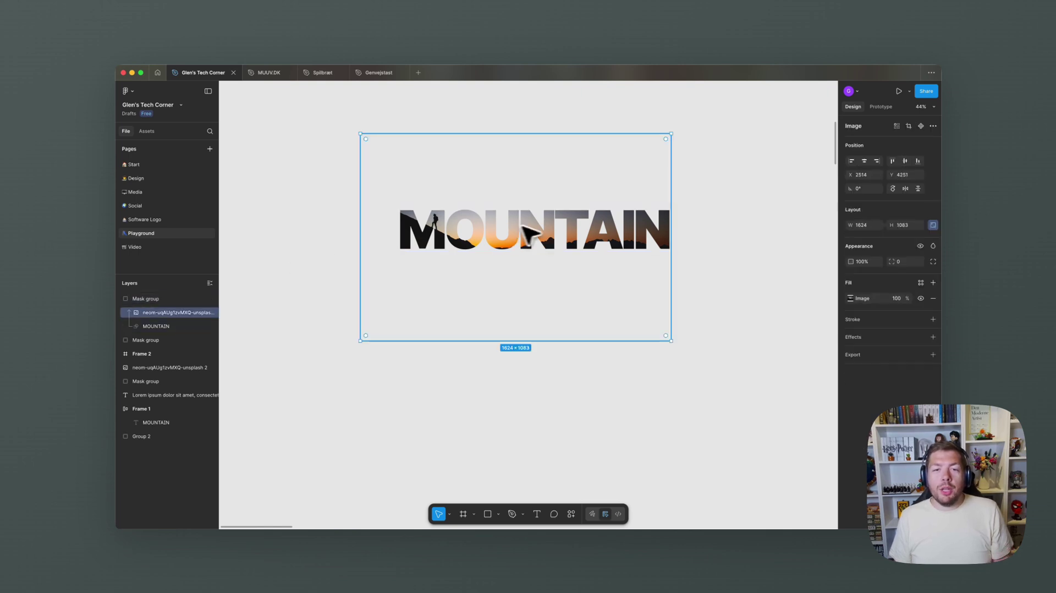
{"action": "double_click", "coordinate": [520, 227]}
{"action": "left_click", "coordinate": [163, 330]}
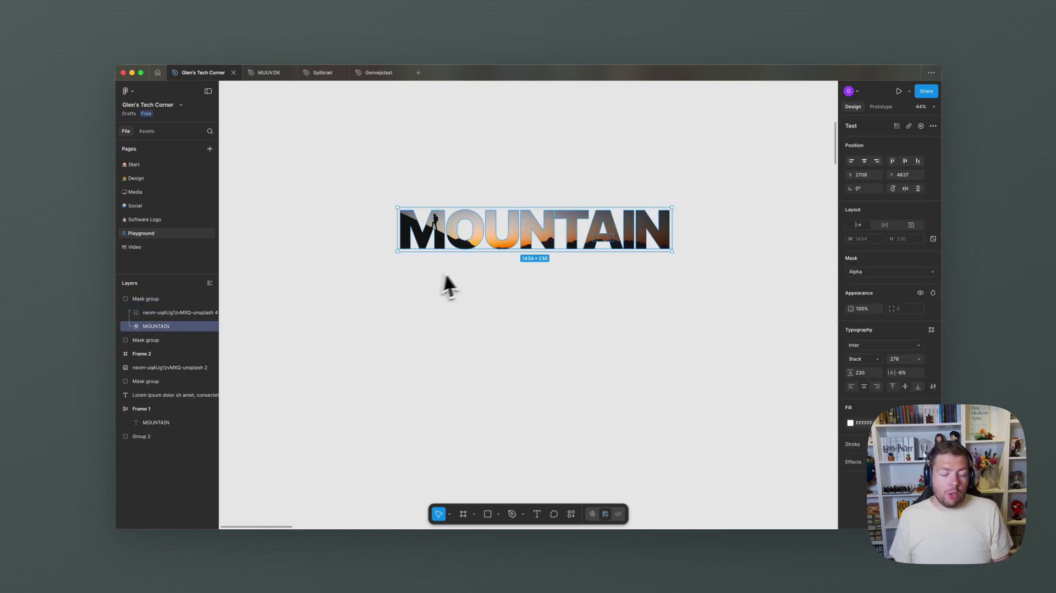
{"action": "key", "text": "Return"}
{"action": "left_click", "coordinate": [518, 230]}
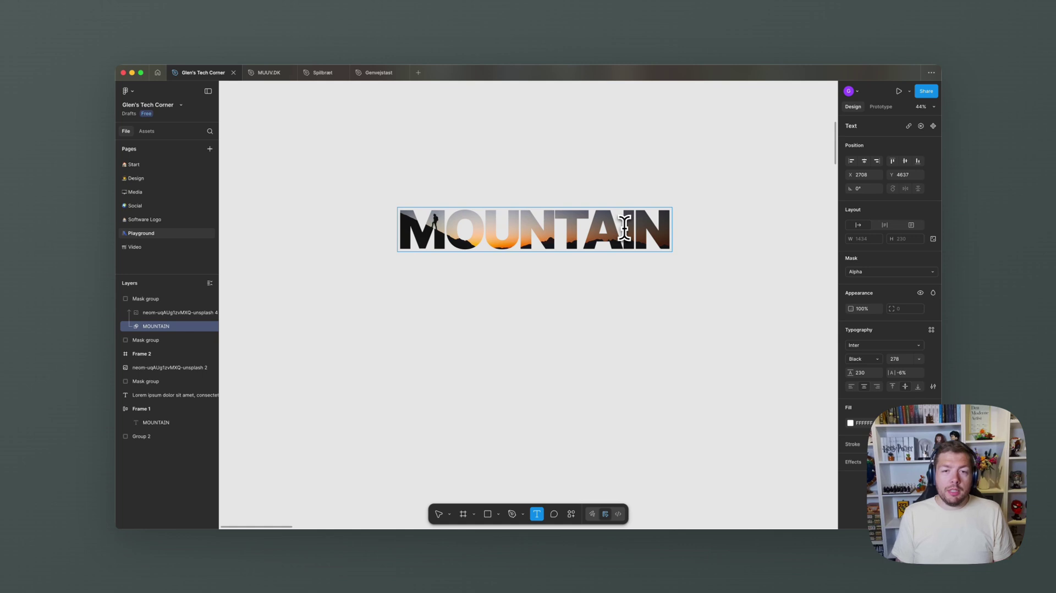
{"action": "key", "text": "Left"}
{"action": "key", "text": "Return"}
{"action": "key", "text": "Up"}
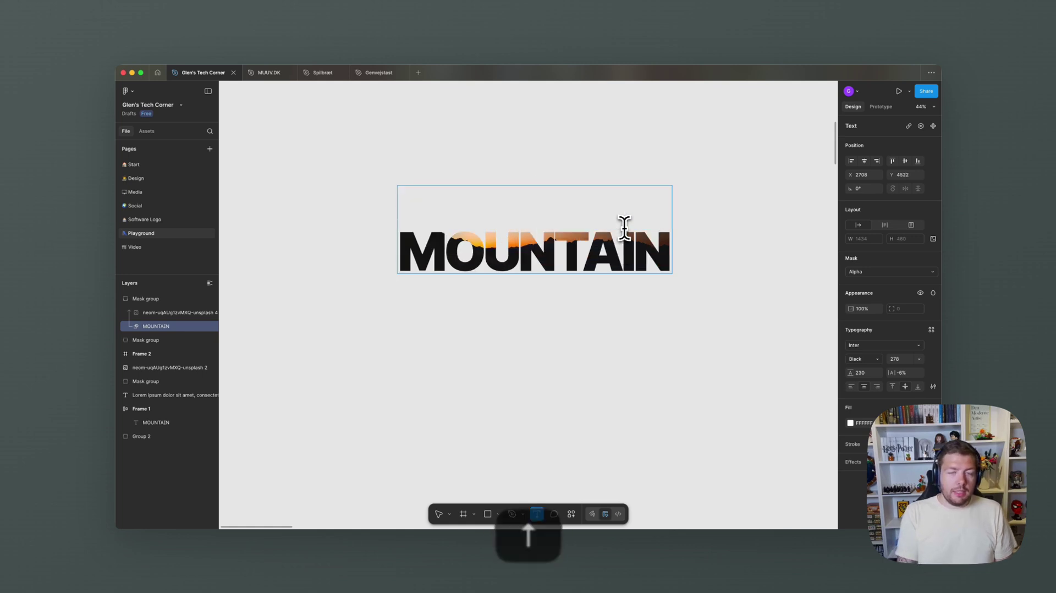
{"action": "type", "text": "HERE IS A"}
{"action": "key", "text": "BackSpace"}
- Add the line "WITH TEXT" below MOUNTAIN in the mask text
{"action": "key", "text": "Down"}
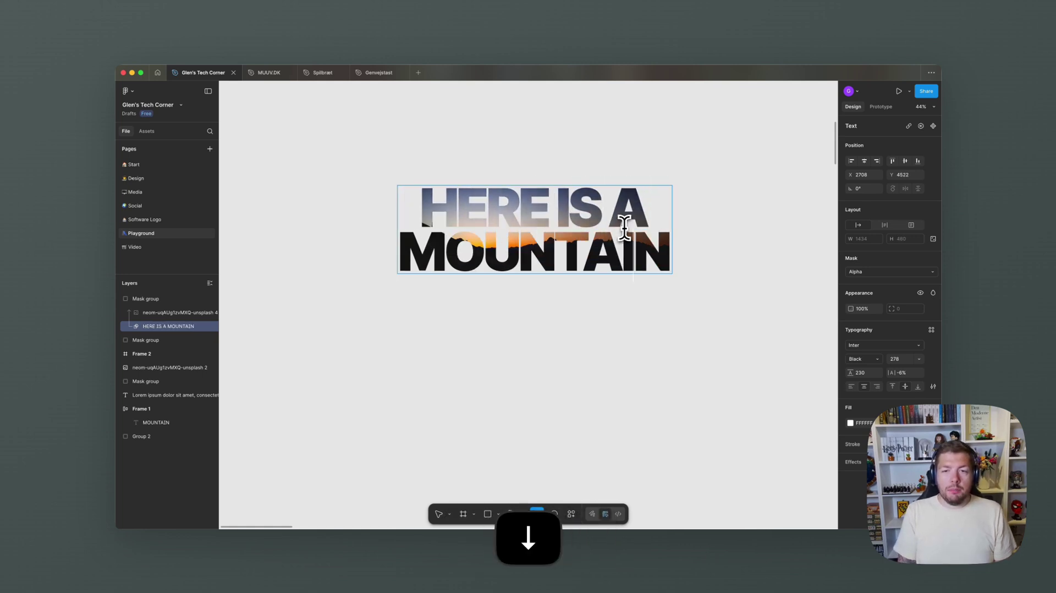
{"action": "key", "text": "Left"}
{"action": "key", "text": "Return"}
{"action": "type", "text": "WITH TEXT"}
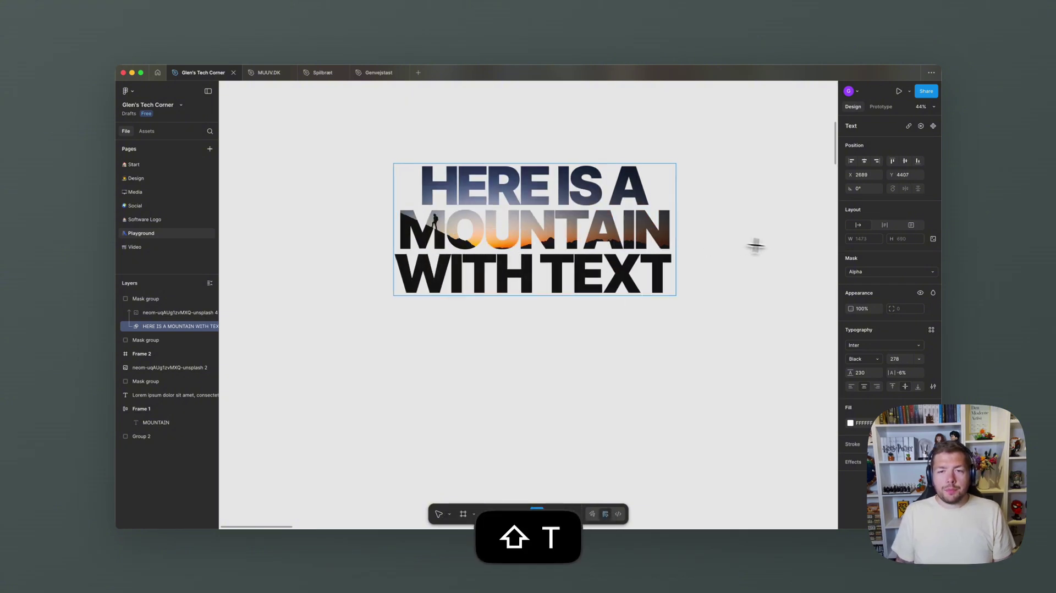
{"action": "left_click", "coordinate": [755, 245]}
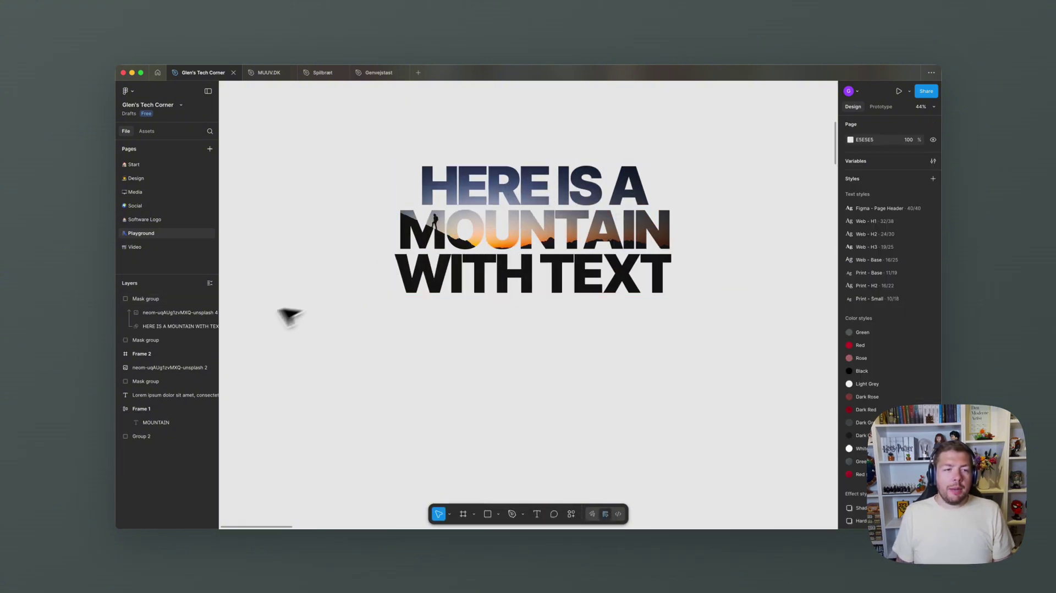
- Extend the last line of the mask text with "THAT IS LONGER"
{"action": "left_click", "coordinate": [177, 326]}
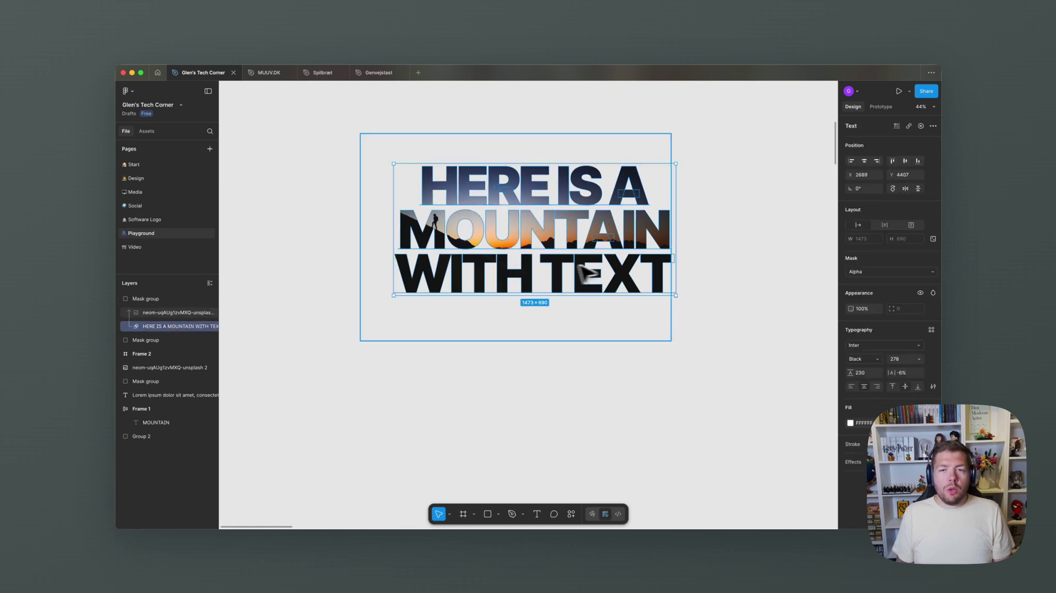
{"action": "double_click", "coordinate": [604, 266]}
{"action": "key", "text": "Escape"}
{"action": "double_click", "coordinate": [649, 270]}
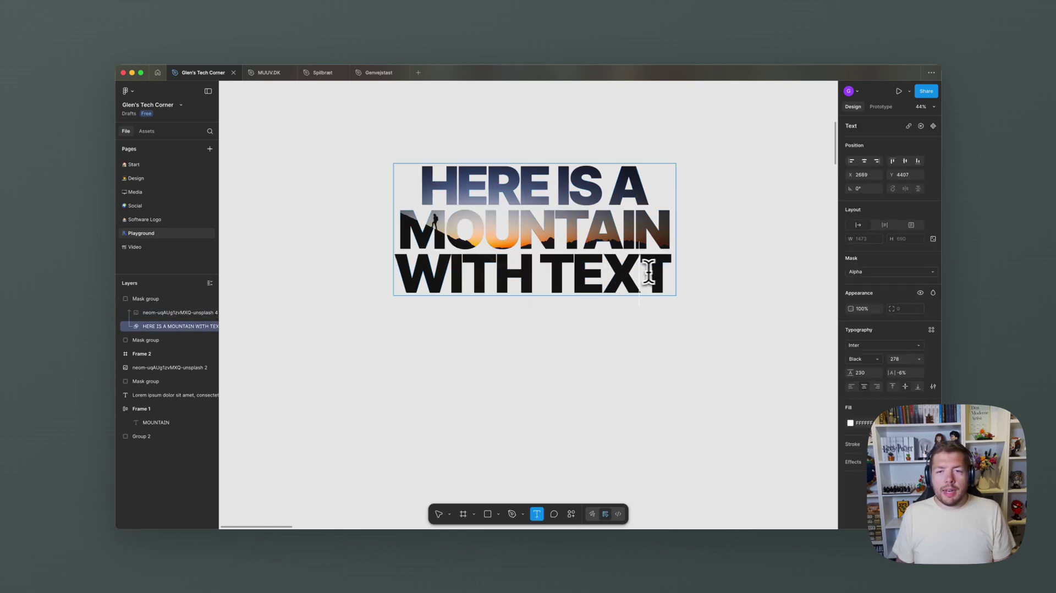
{"action": "key", "text": "Right"}
{"action": "type", "text": "THA "}
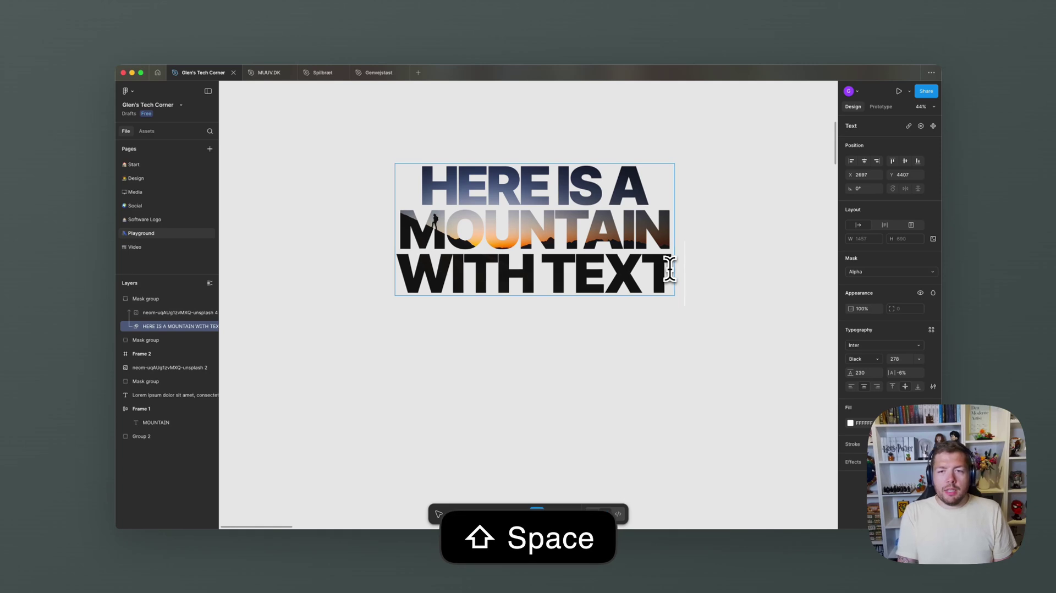
{"action": "type", "text": "LONGER"}
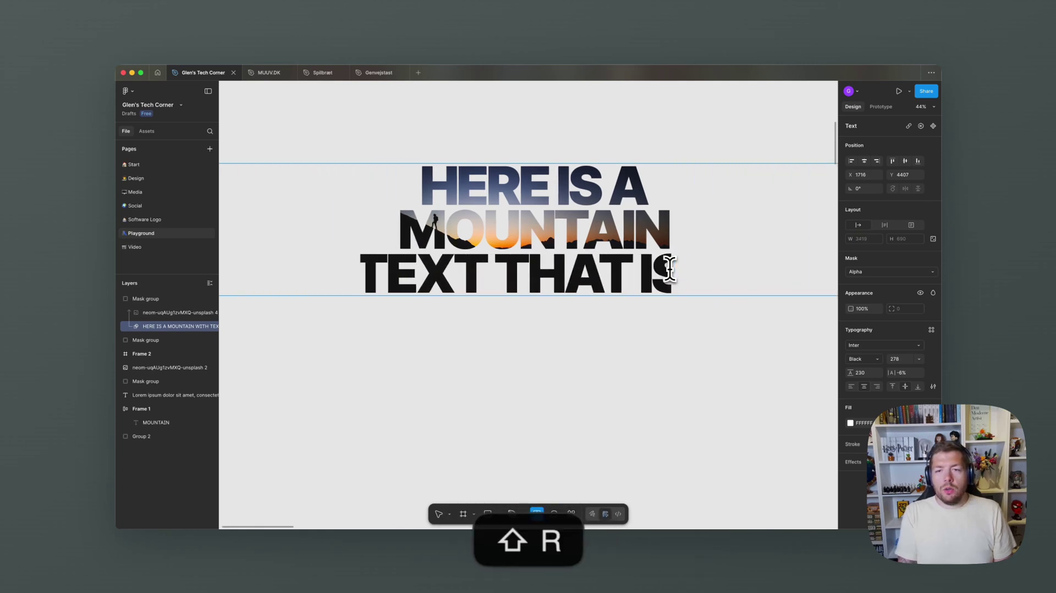
{"action": "left_click", "coordinate": [683, 342]}
{"action": "scroll", "coordinate": [614, 278], "scroll_direction": "down", "scroll_amount": 3}
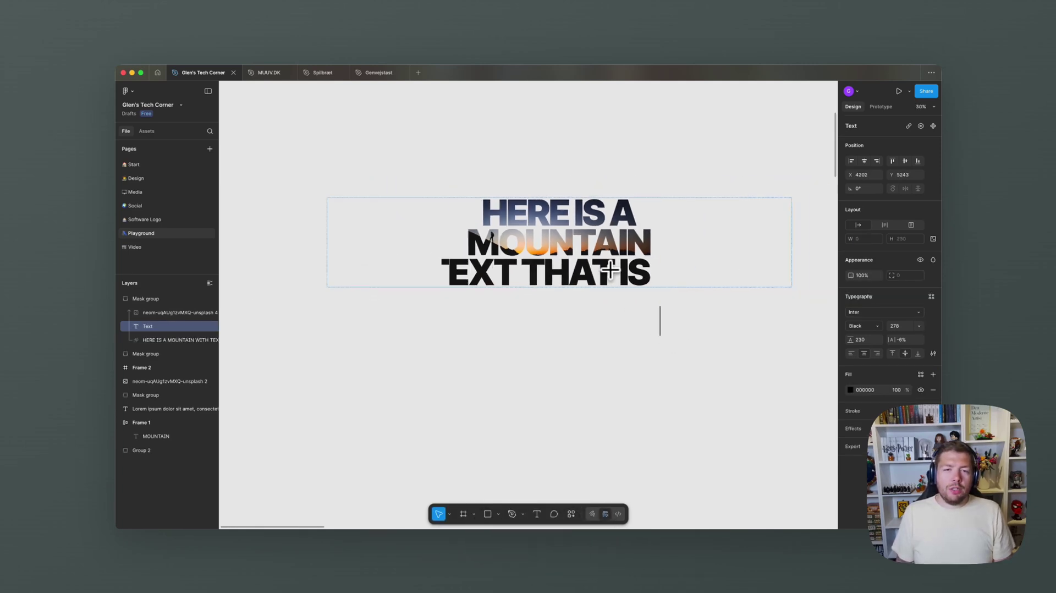
- Enlarge the photo in the mask group to about 3822 × 2548 so it fills the whole three-line text
{"action": "left_click", "coordinate": [200, 351]}
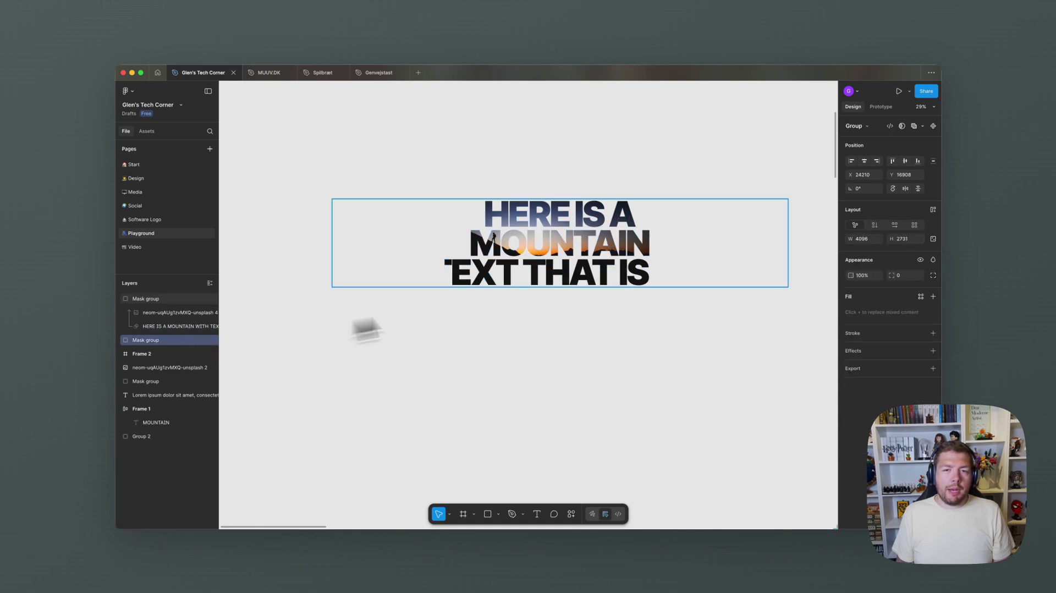
{"action": "left_click", "coordinate": [174, 327]}
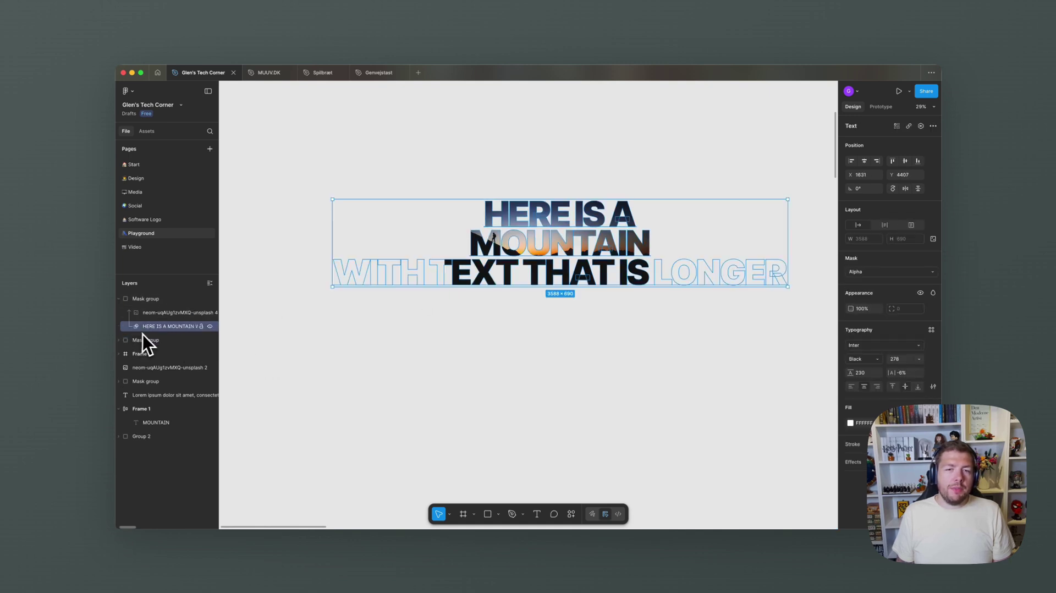
{"action": "left_click", "coordinate": [184, 313]}
{"action": "left_click_drag", "start_coordinate": [647, 183], "coordinate": [792, 114]}
{"action": "left_click_drag", "start_coordinate": [678, 143], "coordinate": [694, 131]}
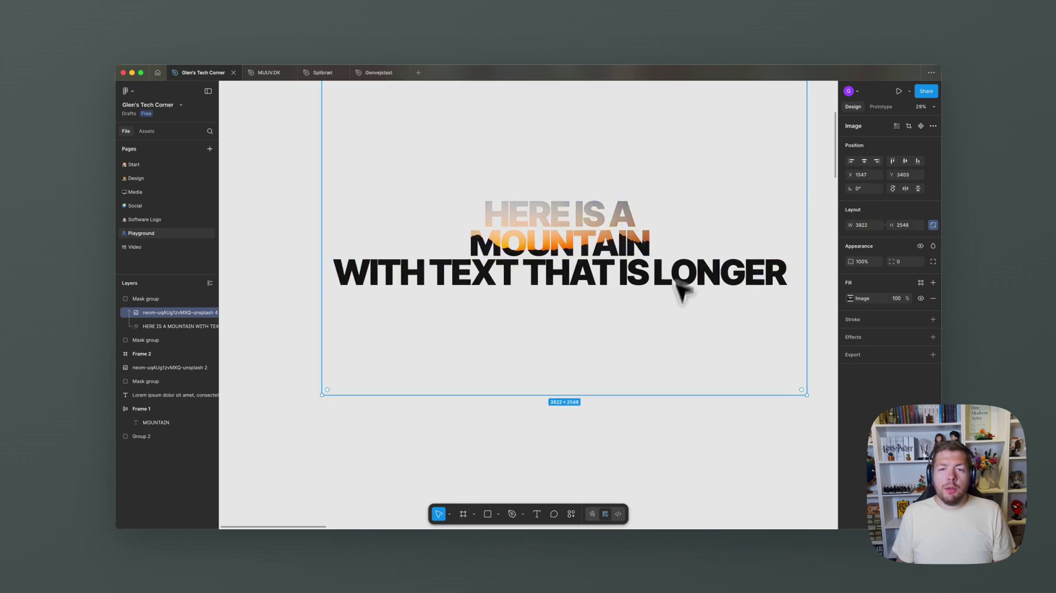
{"action": "left_click", "coordinate": [662, 417]}
{"action": "scroll", "coordinate": [617, 389], "scroll_direction": "right", "scroll_amount": 1}
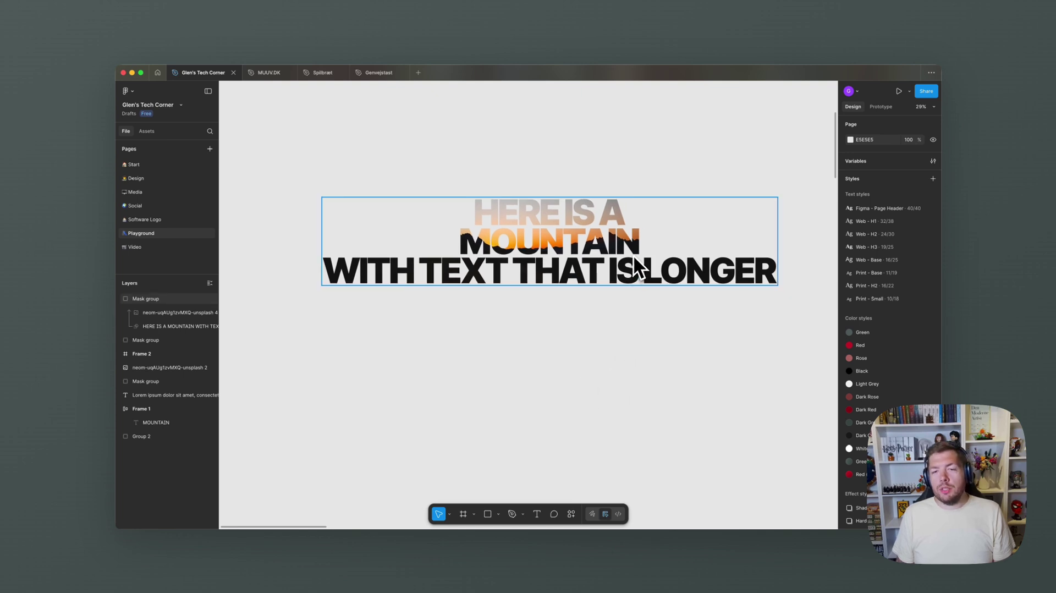